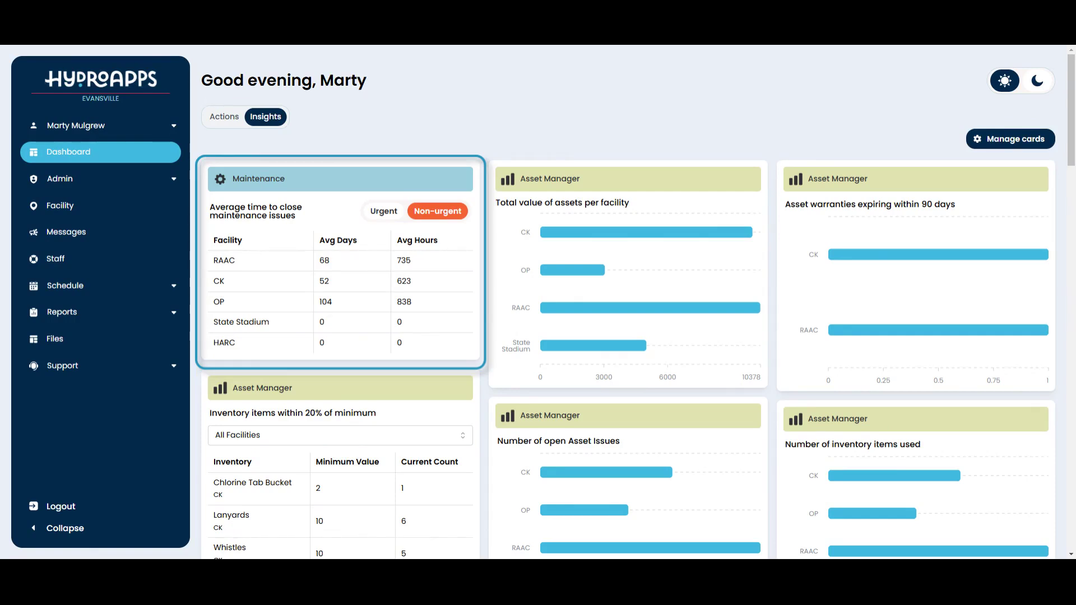
- Compare urgent and non-urgent closing times on the Maintenance card, and review the Asset Manager cards on the Insights dashboard
click(384, 211)
click(455, 212)
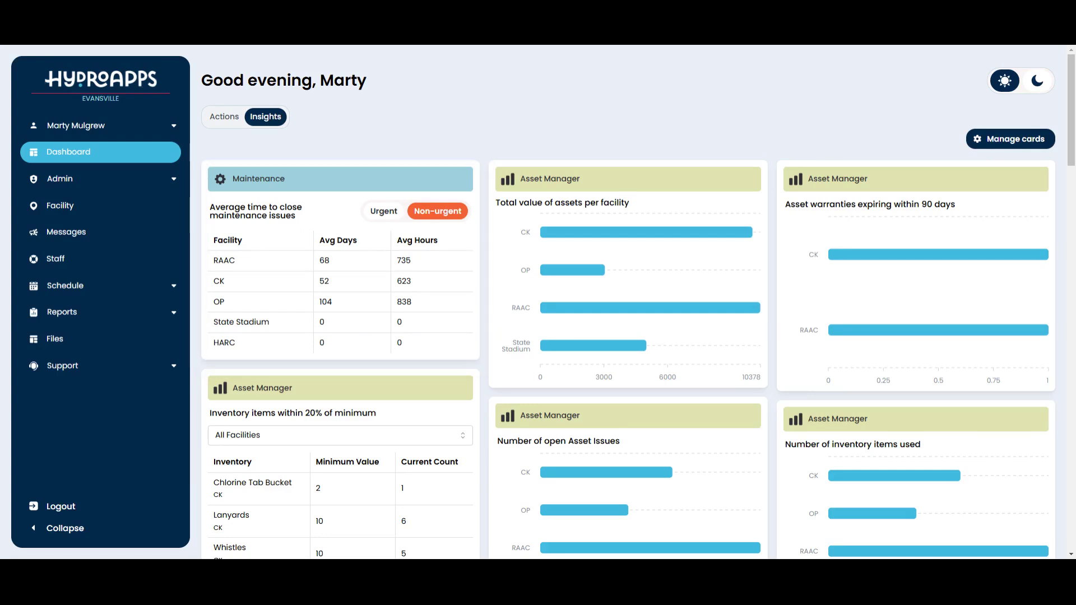
scroll(412, 136, down, 1)
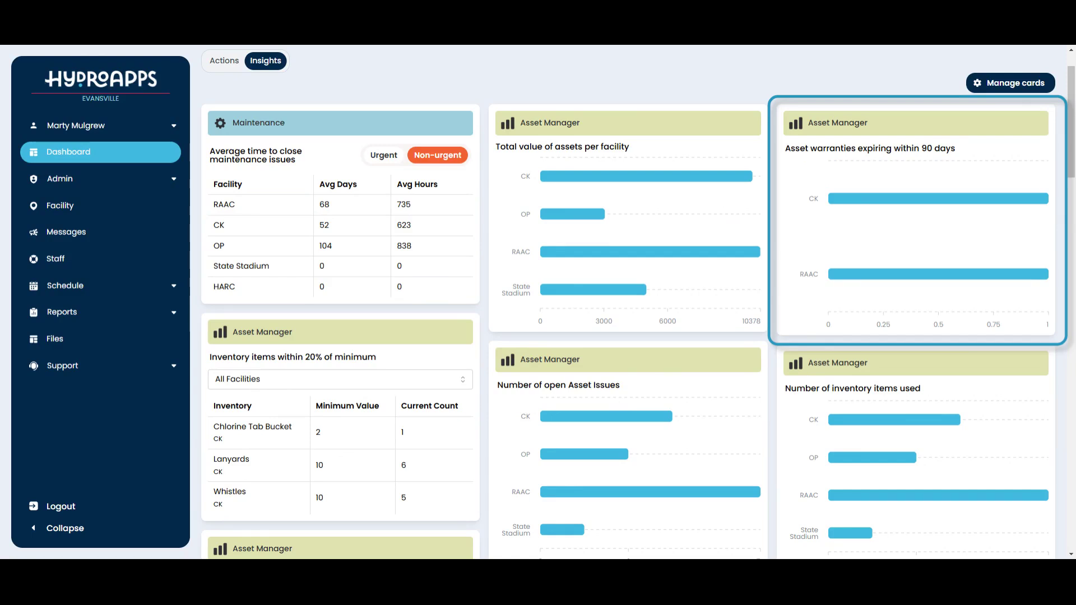
scroll(905, 139, down, 2)
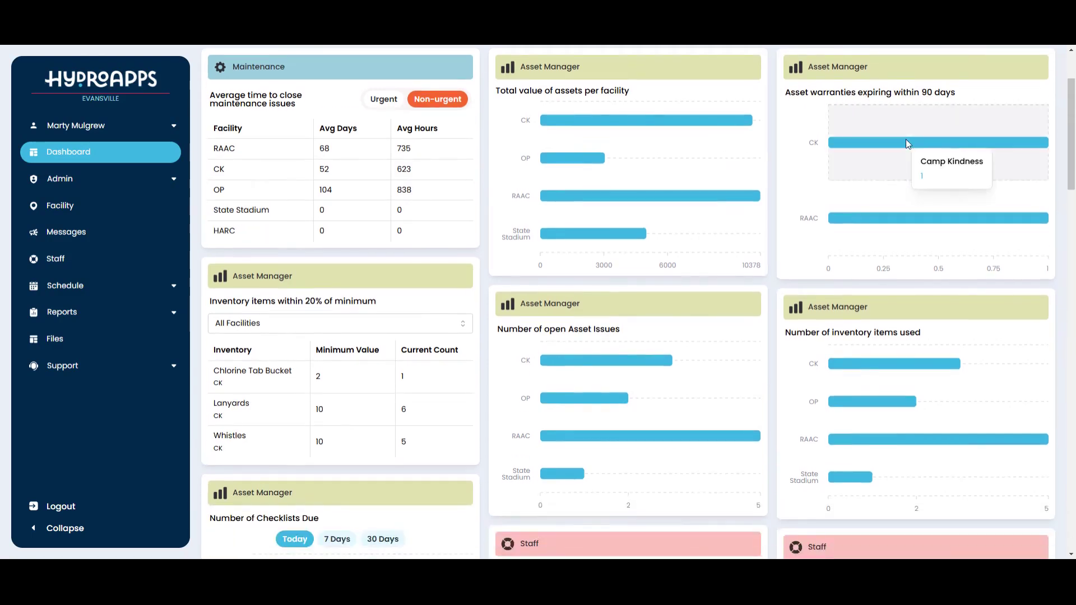
scroll(288, 271, down, 1)
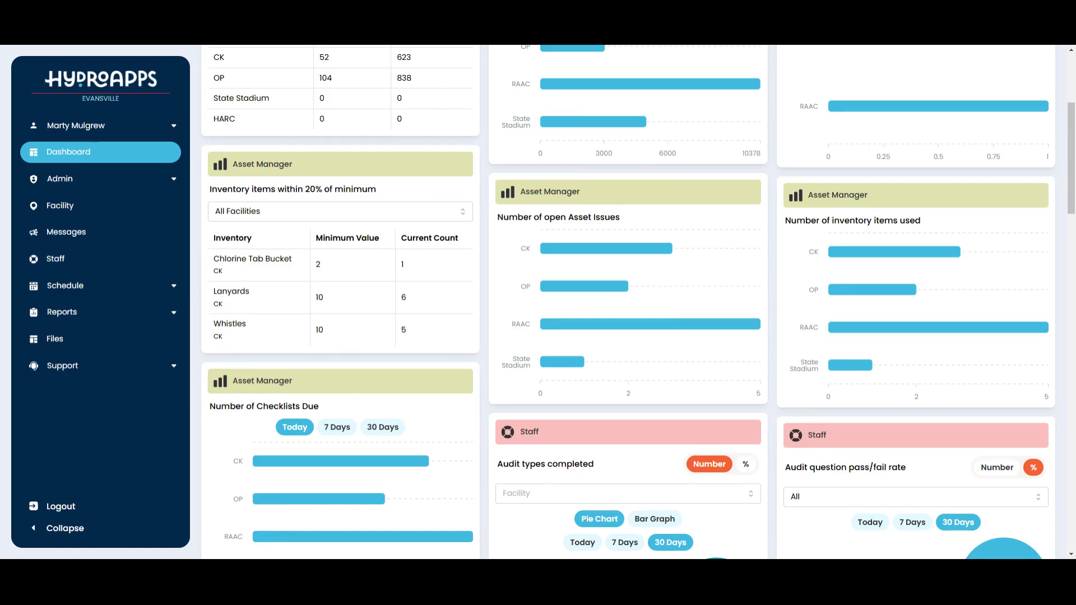
scroll(190, 301, down, 1)
scroll(190, 301, down, 1)
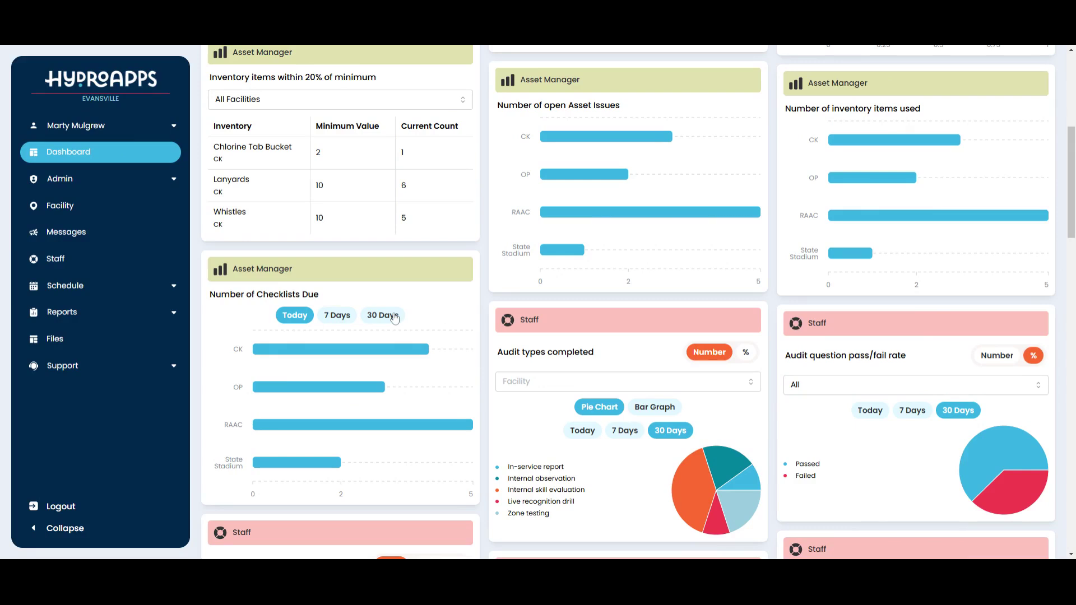
- Show the Audit types completed card as a bar graph filtered to Camp Kindness - CK
scroll(617, 356, down, 2)
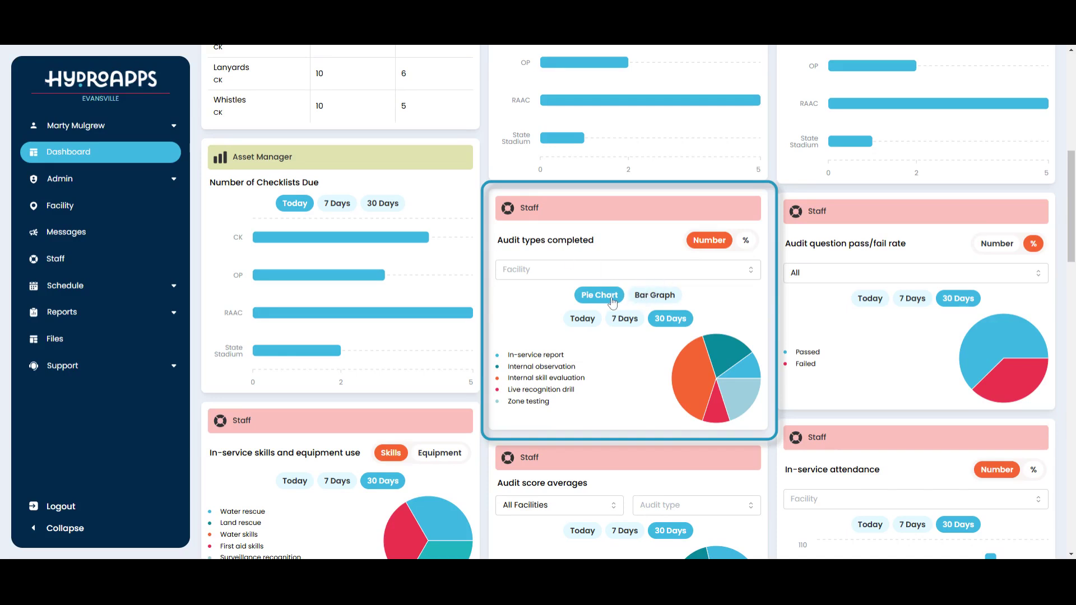
click(645, 298)
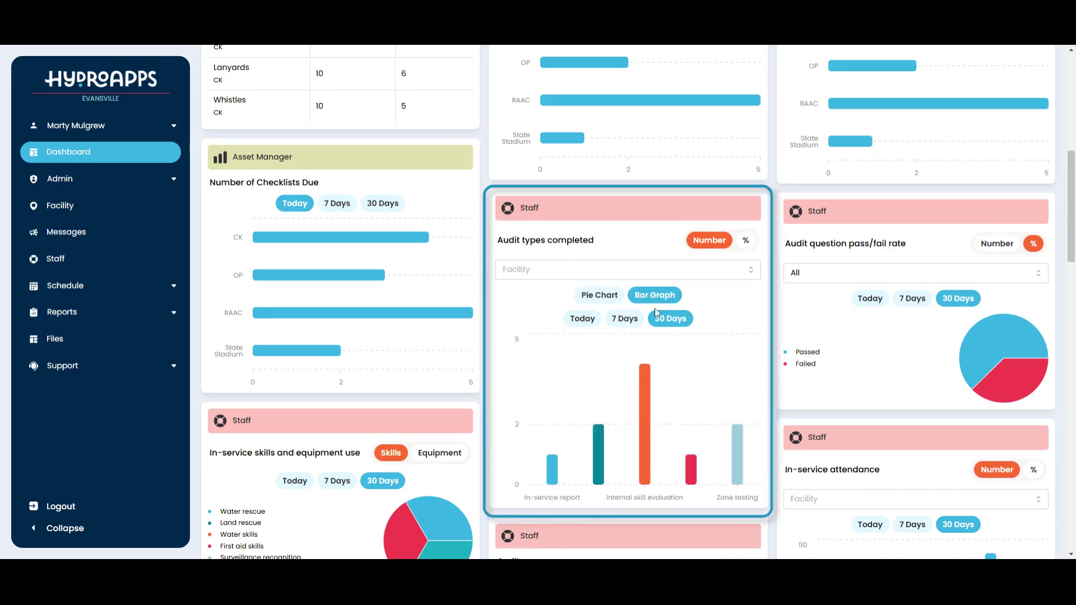
mouse_move(644, 404)
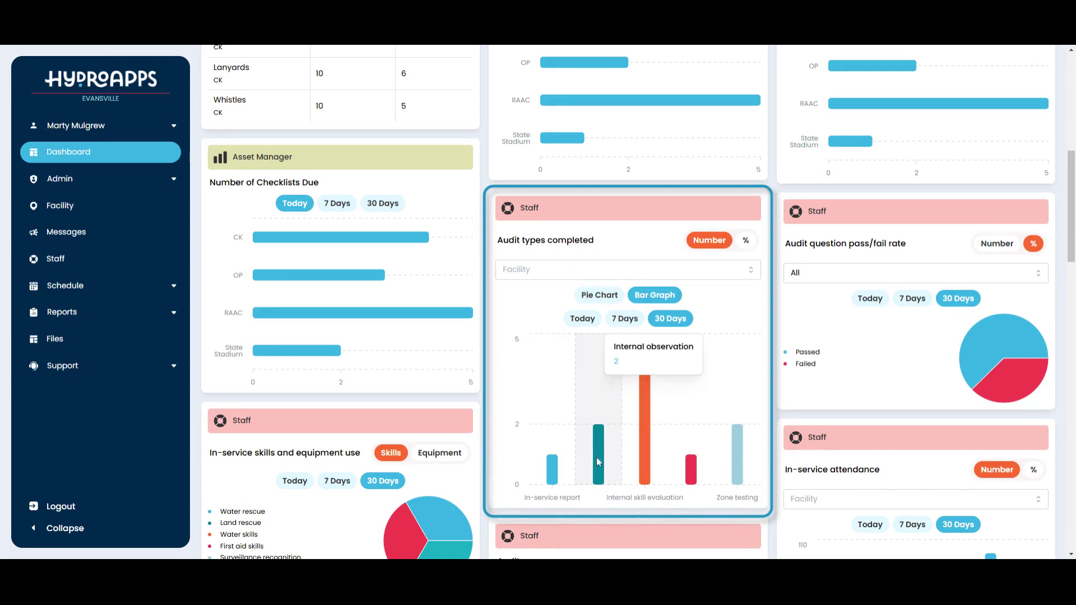
click(542, 277)
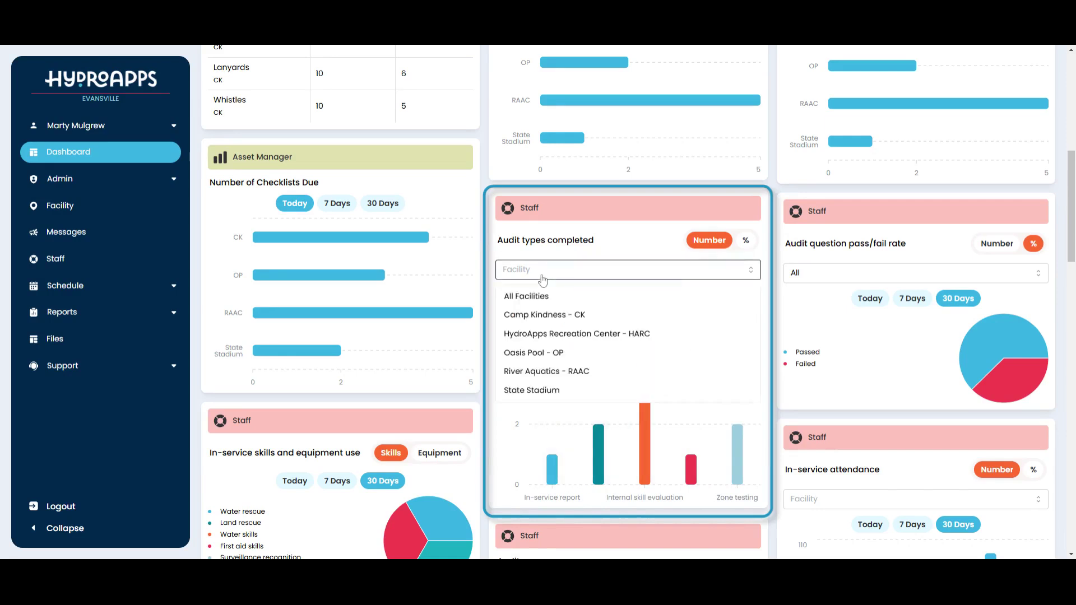
click(541, 314)
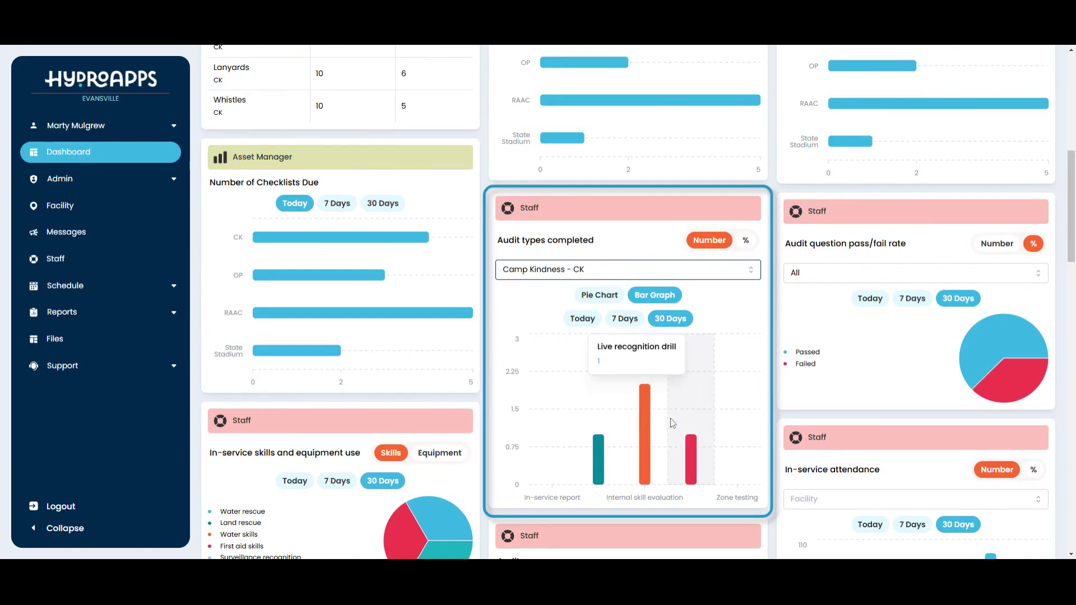
- Return the Audit types completed card to a pie chart and view its 7 Days, Today and 30 Days ranges, ending on 30 Days
click(593, 297)
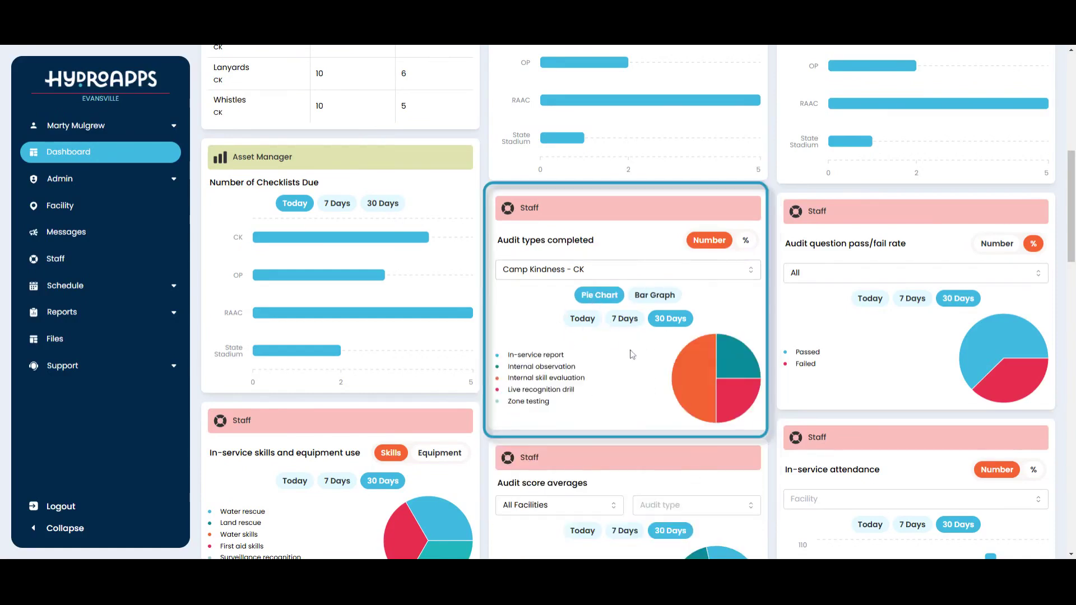
mouse_move(705, 364)
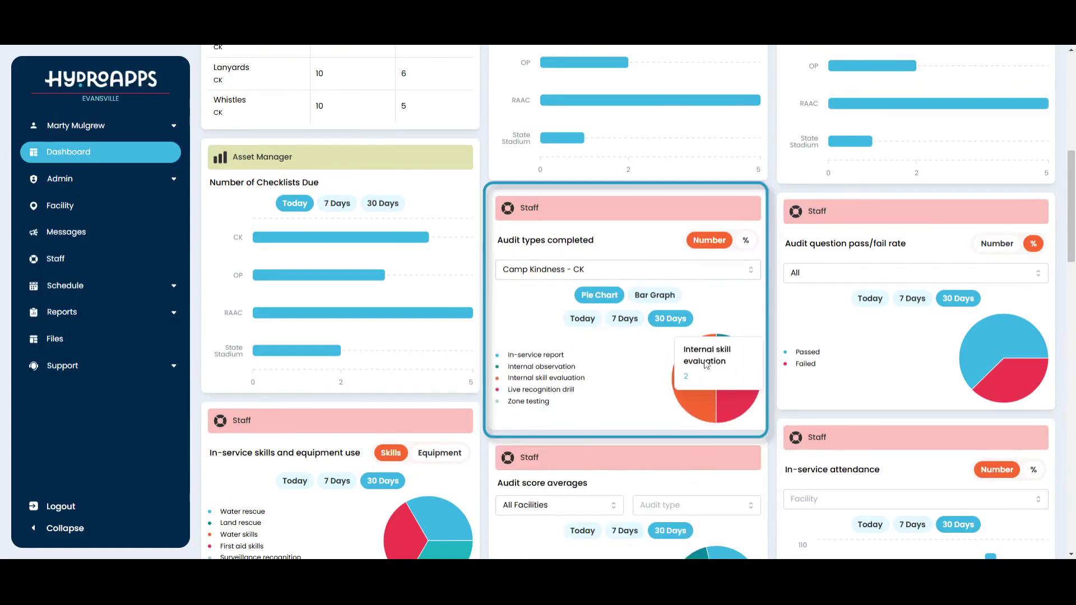
click(627, 320)
click(590, 322)
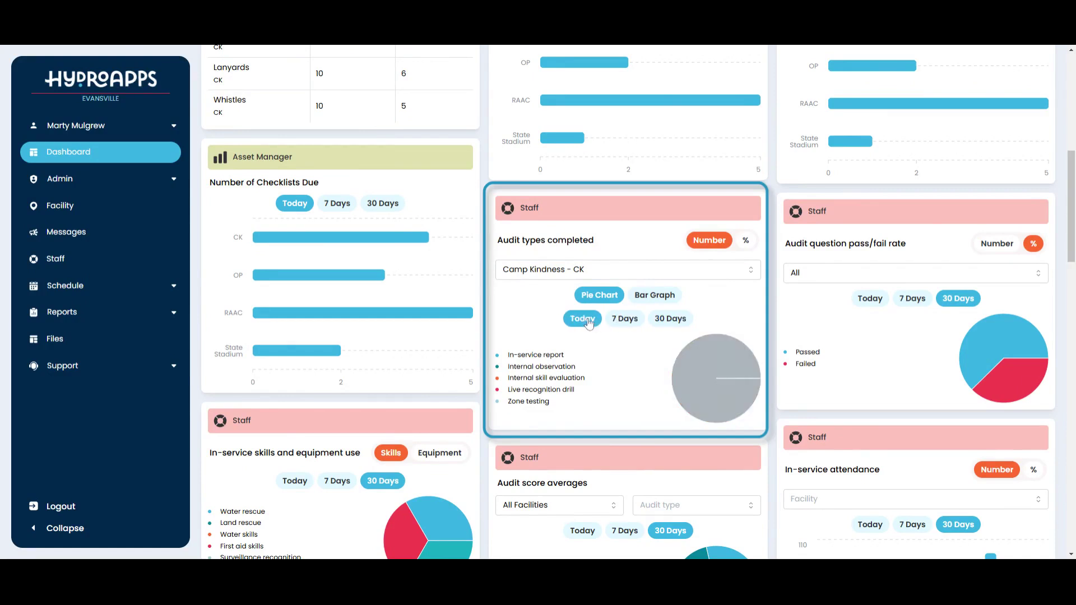
click(670, 325)
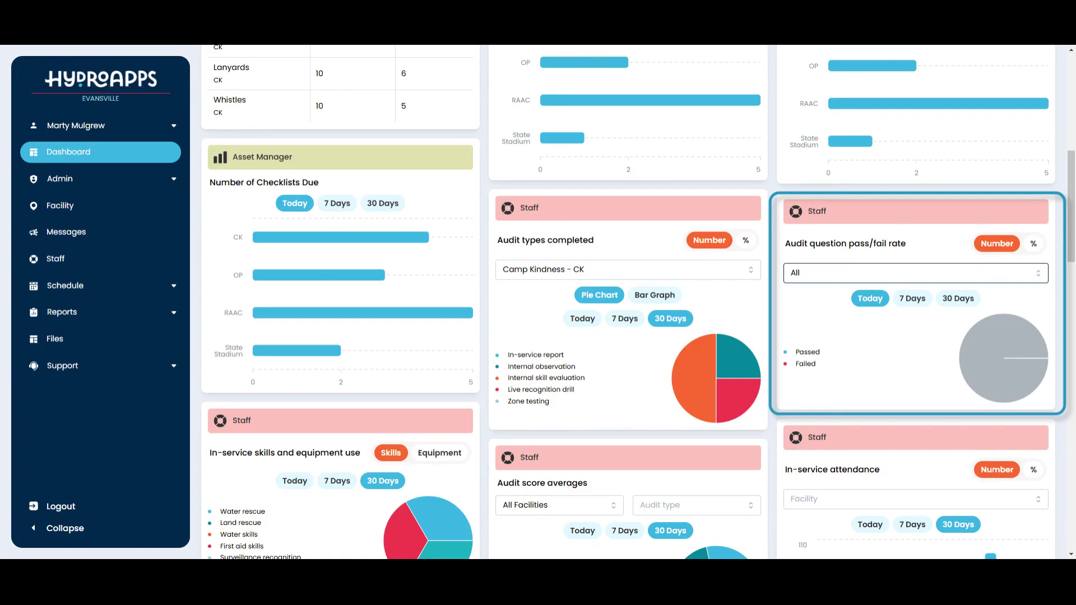
- View Zone testing on the Audit question pass/fail rate card across the date ranges, leaving it on 30 Days with the audit filter at All
click(878, 279)
click(845, 320)
click(956, 303)
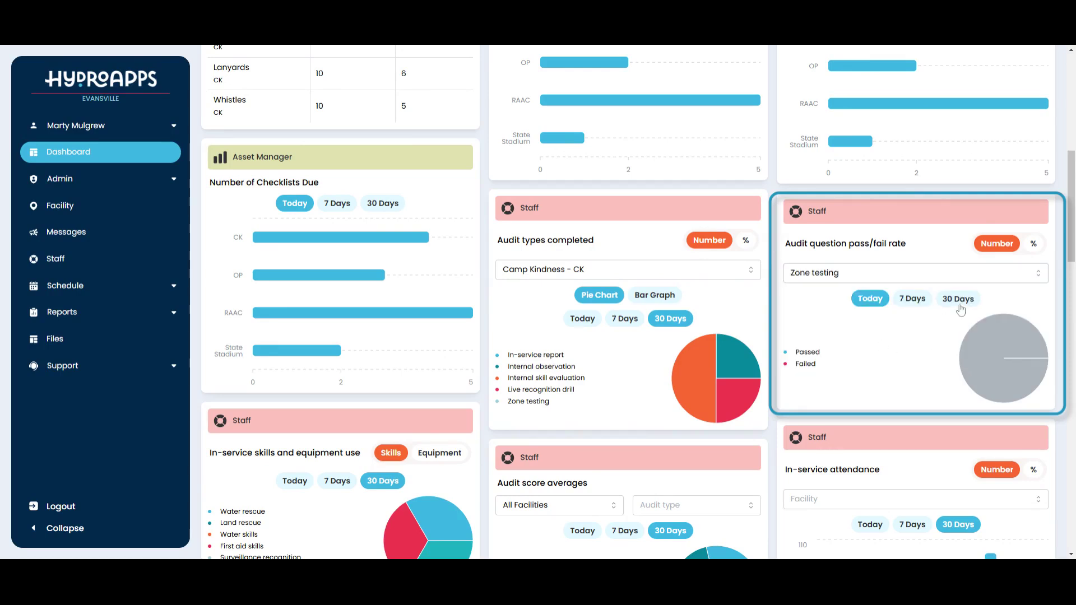
click(915, 302)
click(877, 306)
click(944, 306)
click(848, 275)
click(807, 298)
- Switch the In-service skills and equipment use card to show equipment
scroll(195, 293, down, 2)
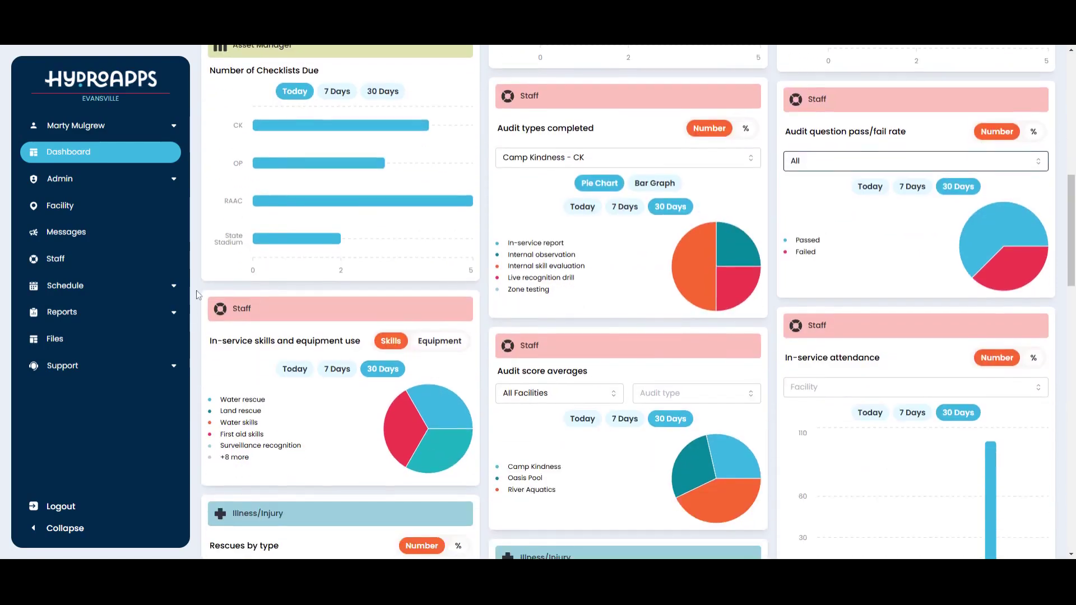
scroll(196, 292, down, 1)
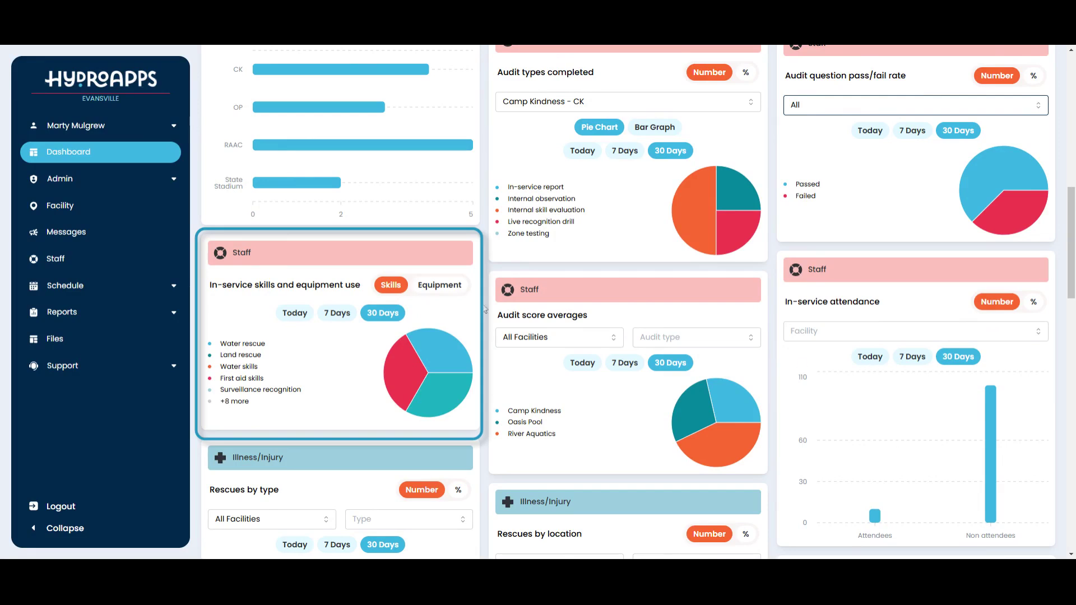
click(440, 287)
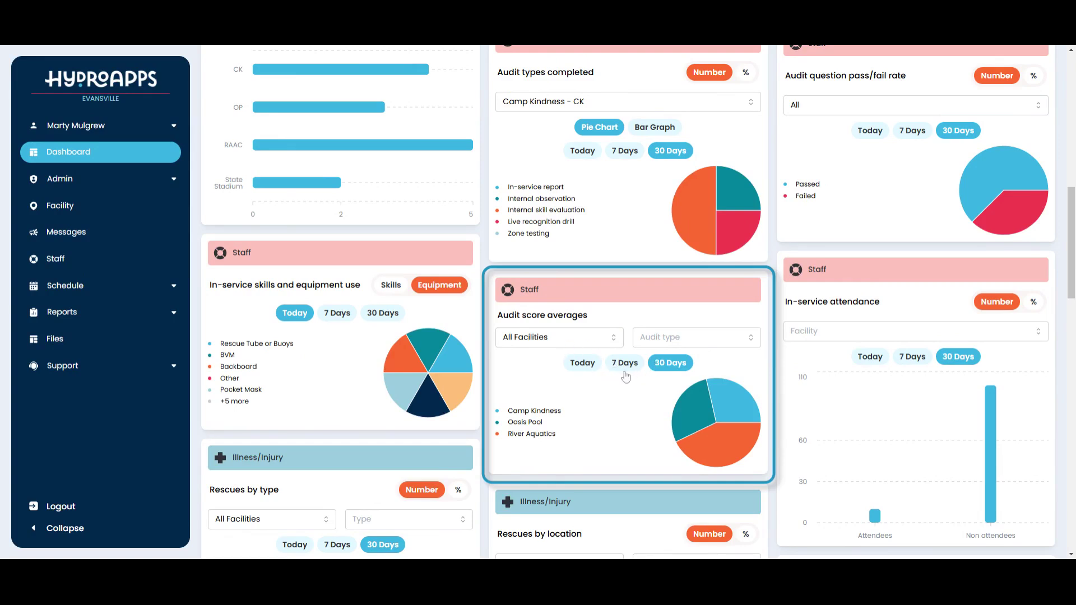
- Filter the Audit score averages card to Internal observation at Camp Kindness - CK and compare the 7 Days and 30 Days ranges
click(665, 350)
click(663, 365)
click(587, 342)
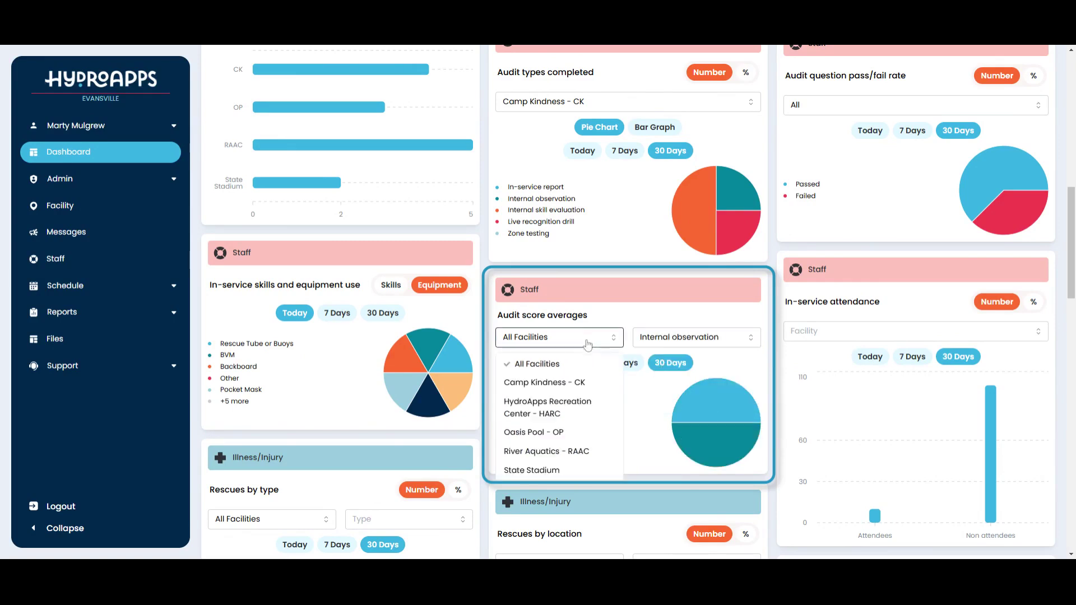
click(575, 385)
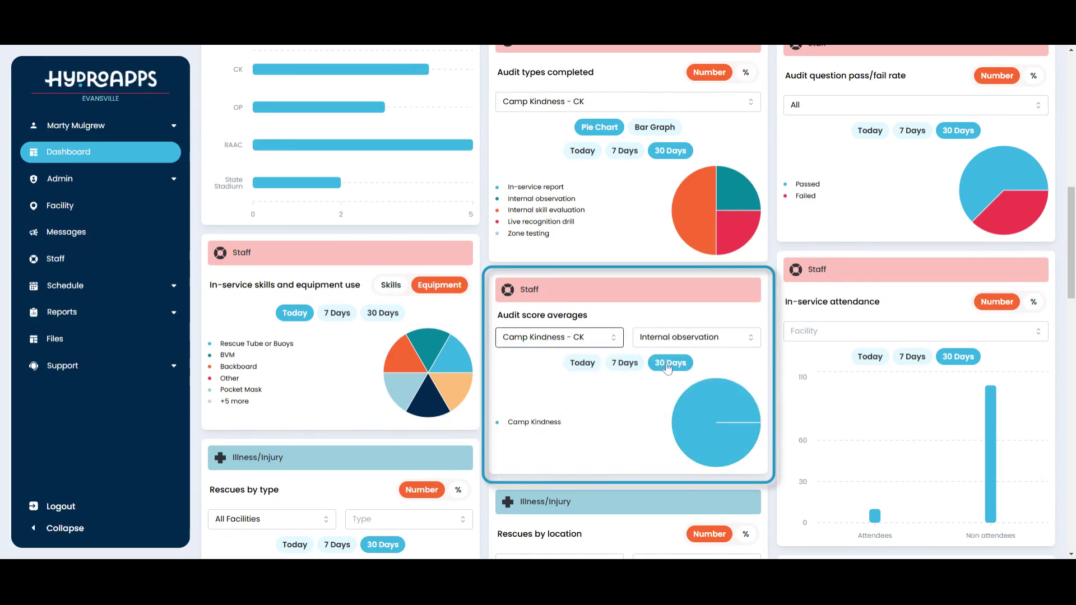
click(615, 367)
click(670, 363)
- Try other audit types on the Audit score averages card, then clear the audit type and reset the facility to All Facilities
click(678, 339)
click(671, 390)
click(670, 344)
click(671, 368)
click(666, 339)
click(662, 367)
click(589, 343)
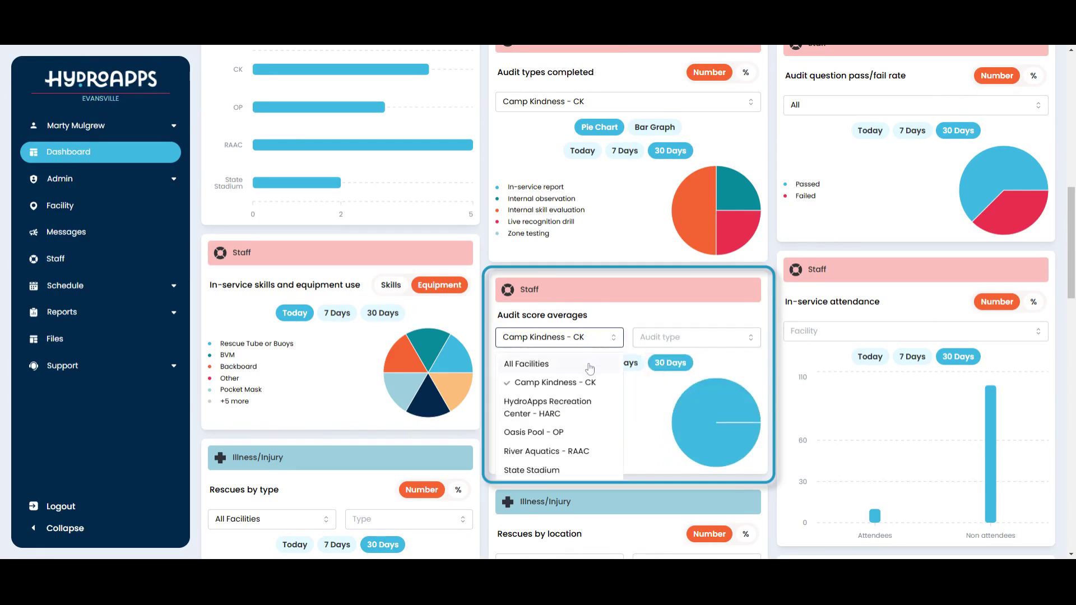
click(588, 367)
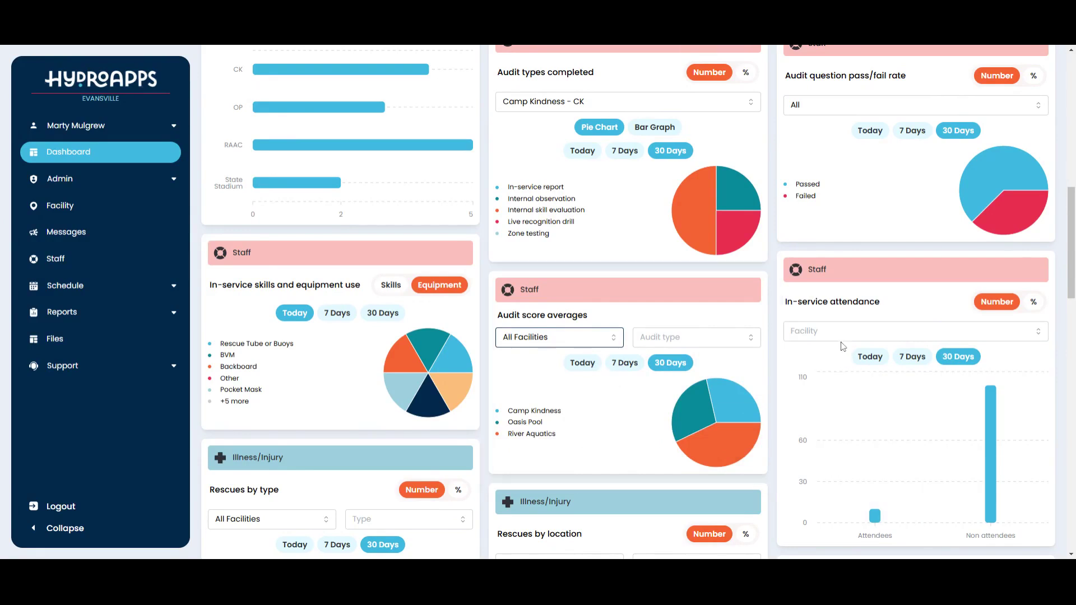
- Set the facility filter of the In-service attendance card to All Facilities
scroll(843, 346, down, 1)
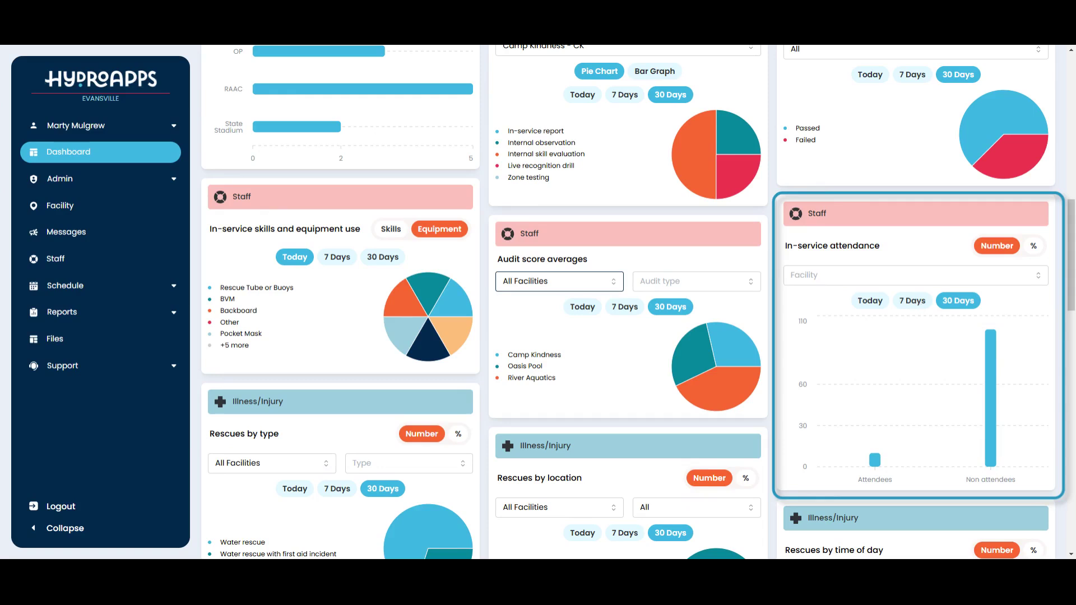
click(930, 279)
click(909, 304)
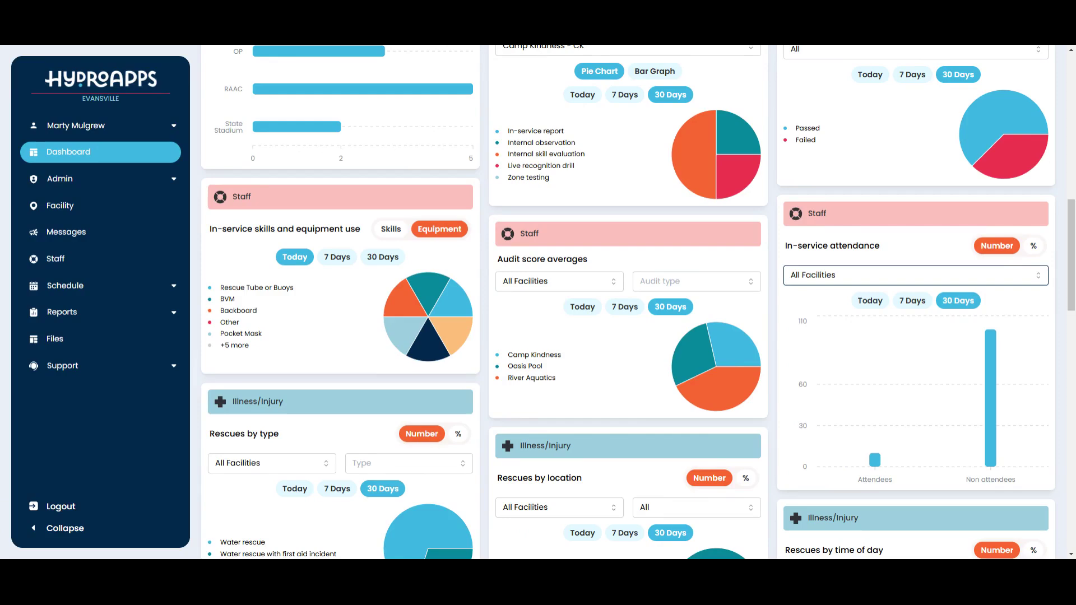
- Filter the Rescues by type card to Water rescue at Camp Kindness - CK
scroll(585, 342, down, 5)
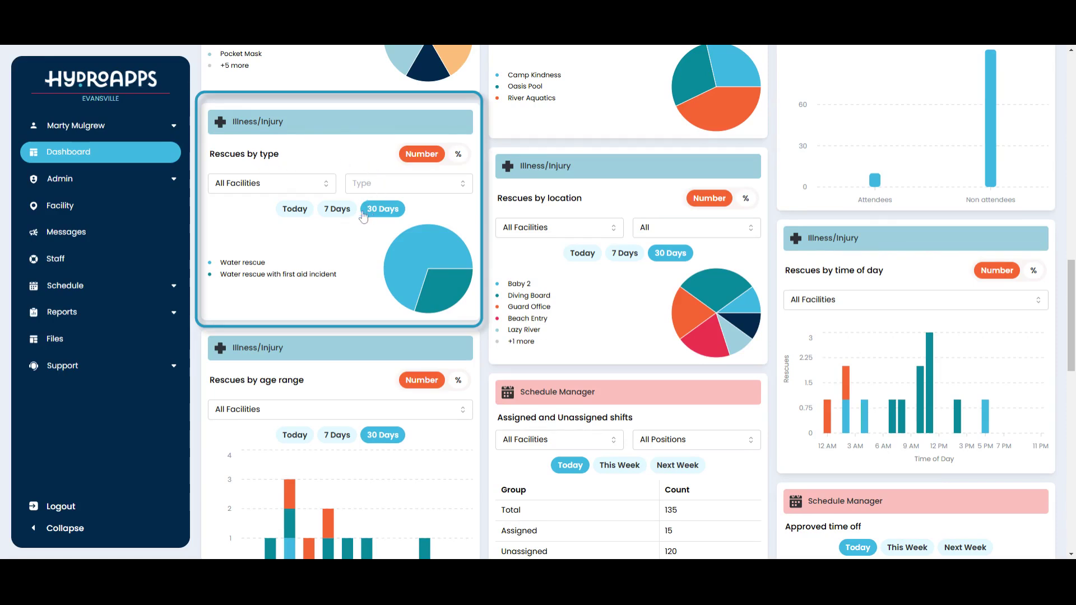
click(385, 191)
click(392, 234)
click(303, 184)
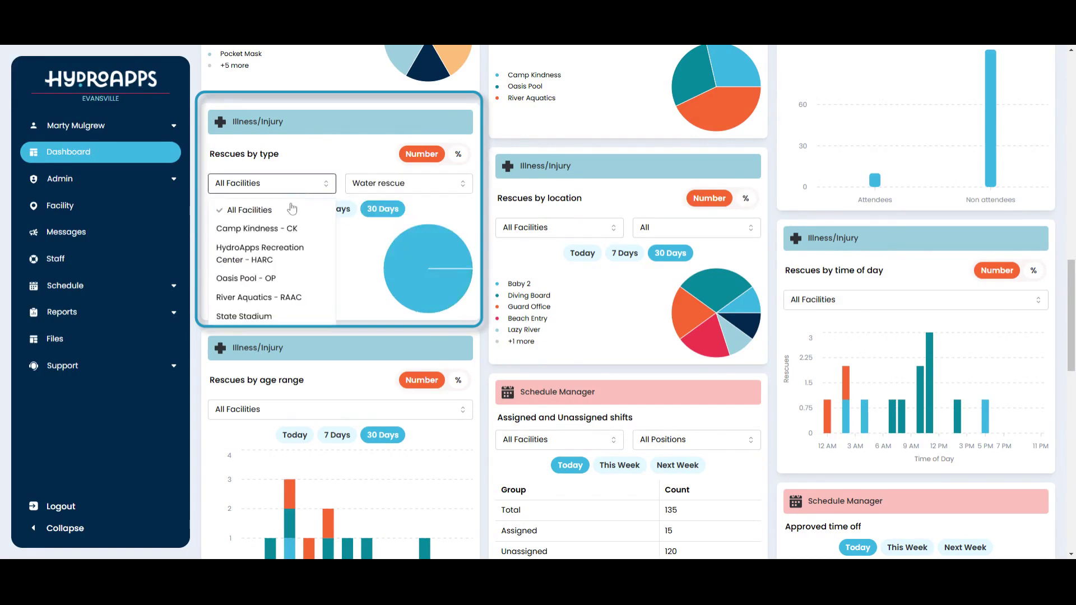
click(285, 237)
- Set the Rescues by type card to all rescue types and All Facilities
click(368, 190)
click(365, 212)
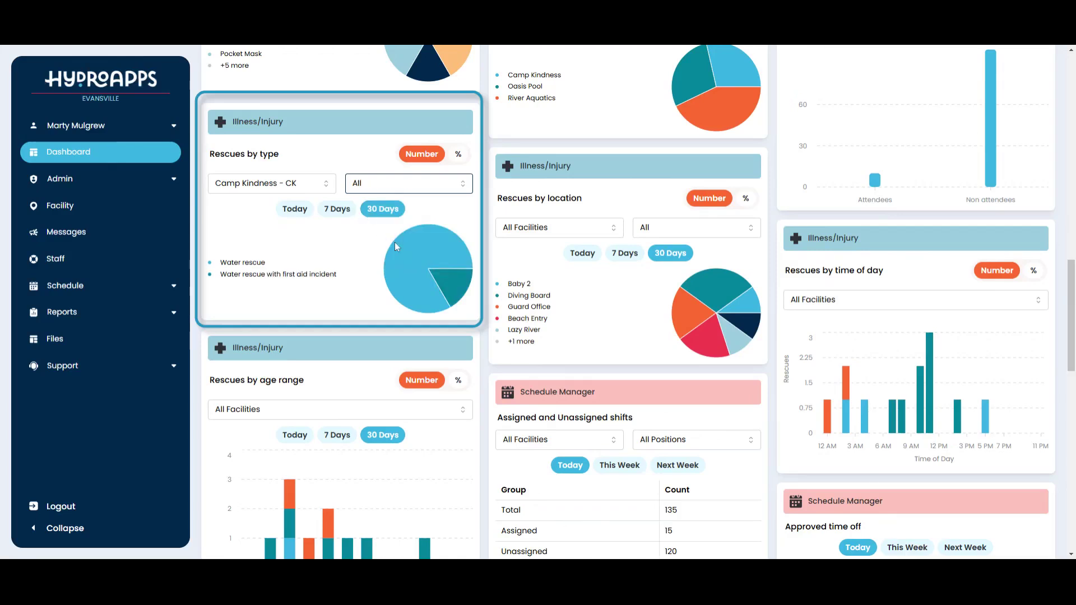
click(280, 184)
click(275, 211)
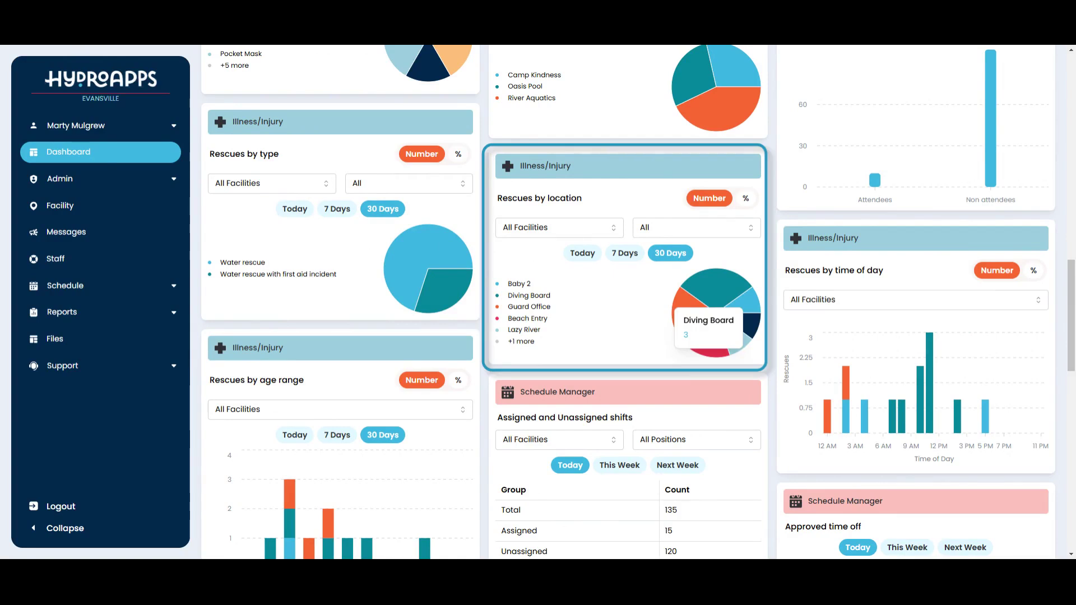
- Compare the 7 Days, Today and 30 Days ranges on the Rescues by location card
click(606, 257)
click(587, 259)
click(667, 254)
- Filter the Rescues by location card to Camp Kindness - CK and check its 7 Days and Today ranges
click(571, 229)
click(546, 273)
click(689, 231)
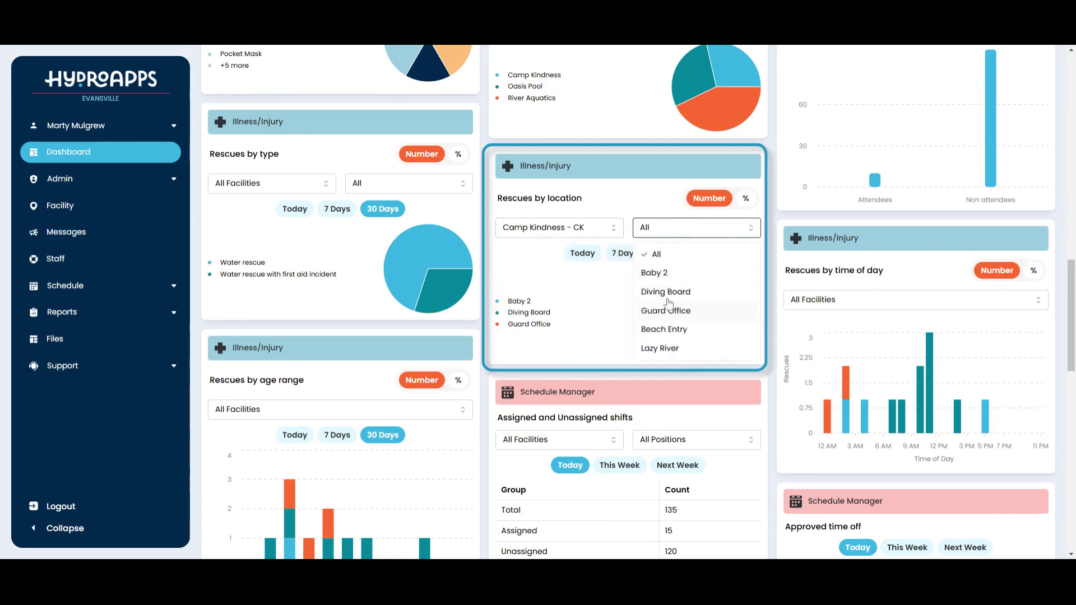
click(621, 260)
click(582, 254)
- Reset the Rescues by location card to All Facilities, all locations and the 30 Days range
click(560, 227)
click(558, 253)
click(695, 237)
click(678, 256)
click(670, 253)
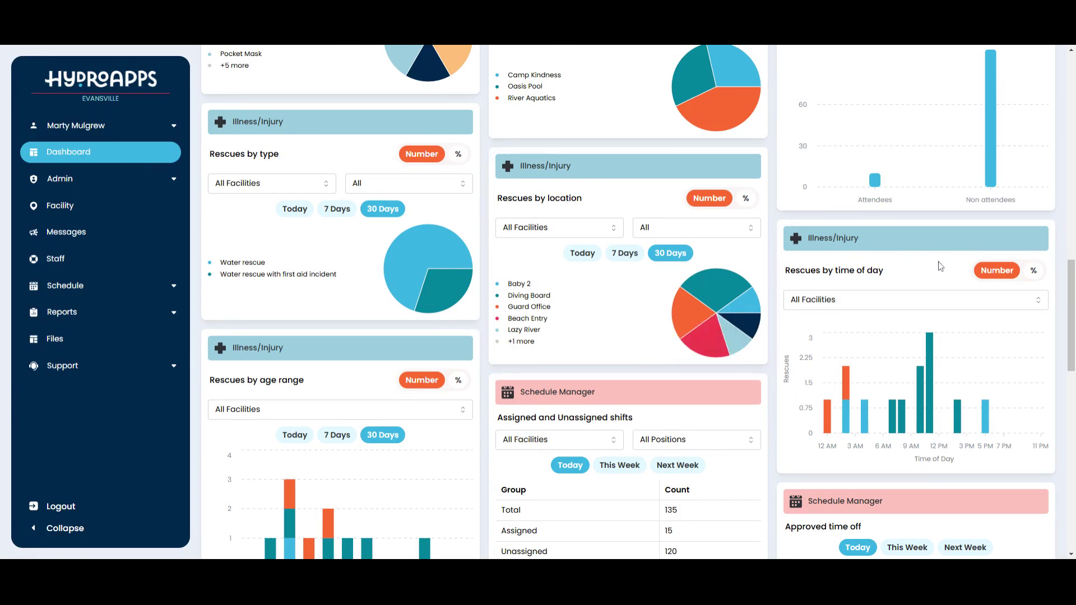
- Compare the 7 Days, Today and 30 Days ranges on the Rescues by age range card
scroll(940, 266, down, 2)
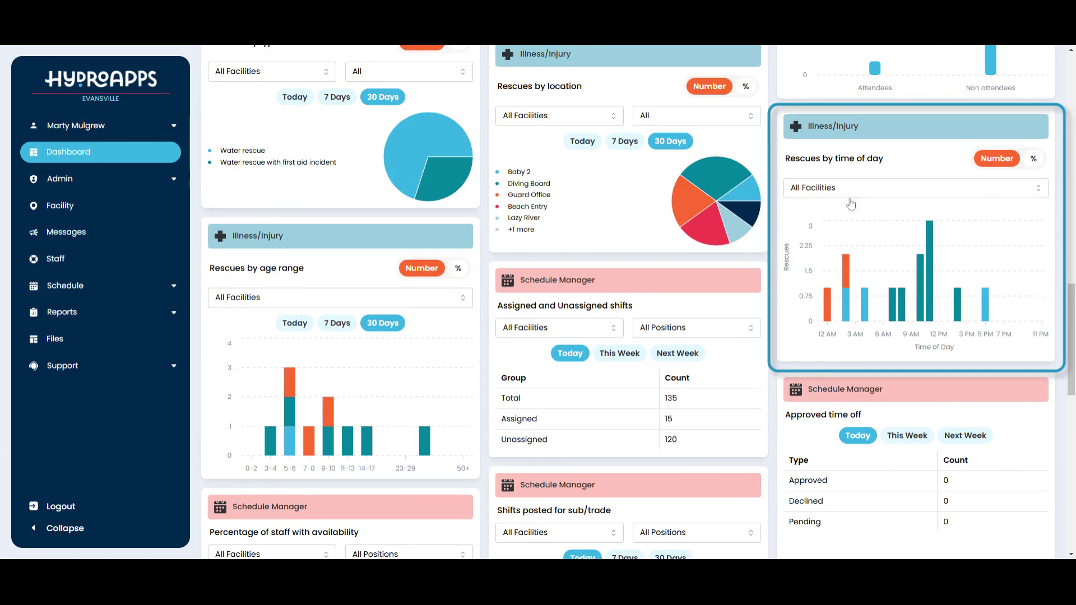
scroll(341, 332, down, 3)
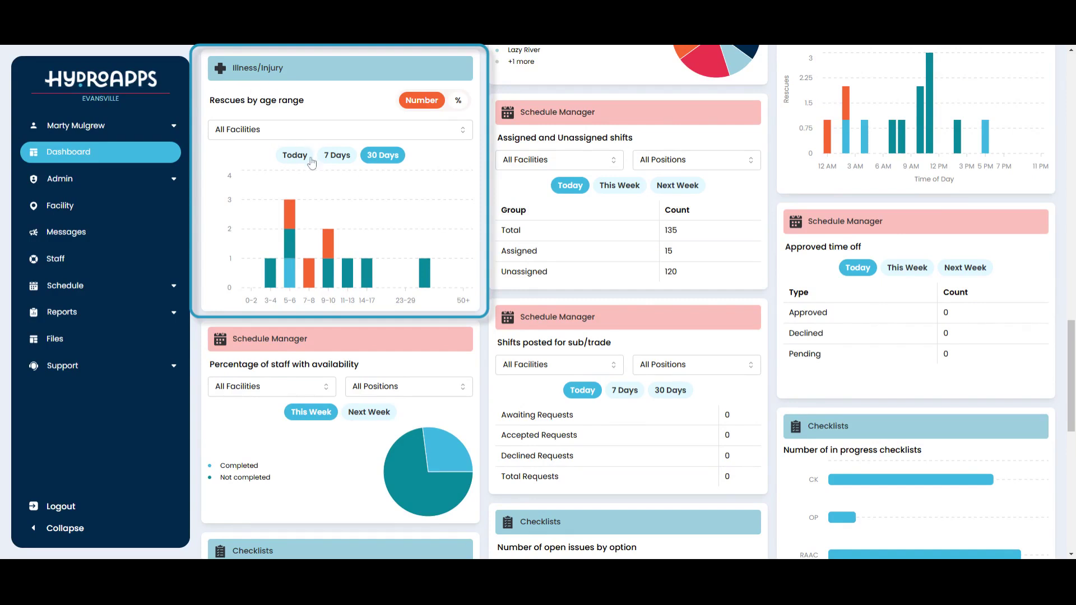
click(350, 161)
click(294, 155)
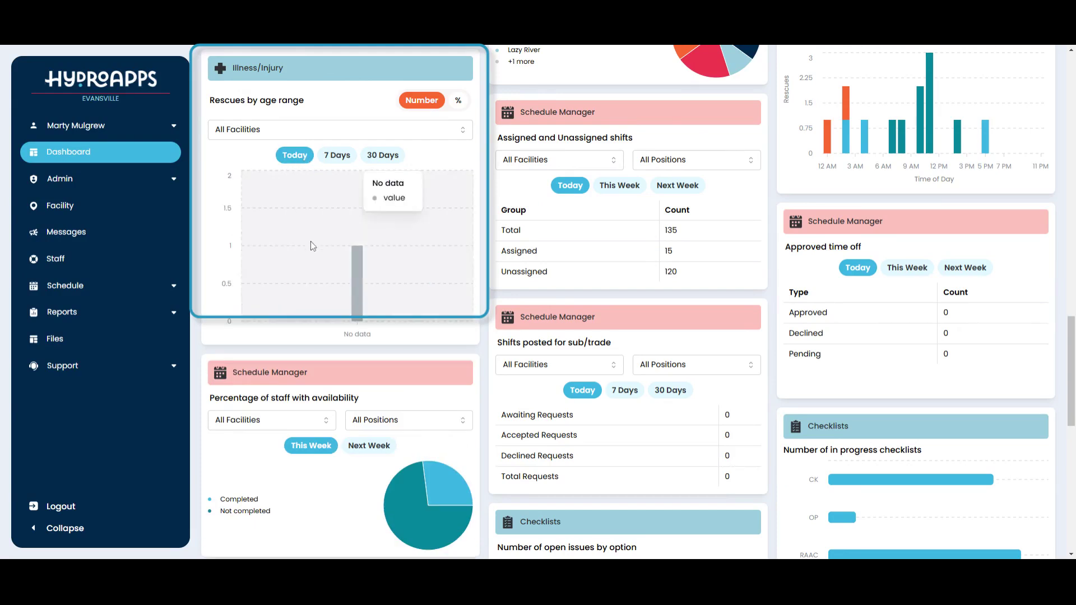
click(384, 159)
- View the Rescues by age range card for Camp Kindness - CK, then return it to All Facilities
click(296, 130)
click(280, 174)
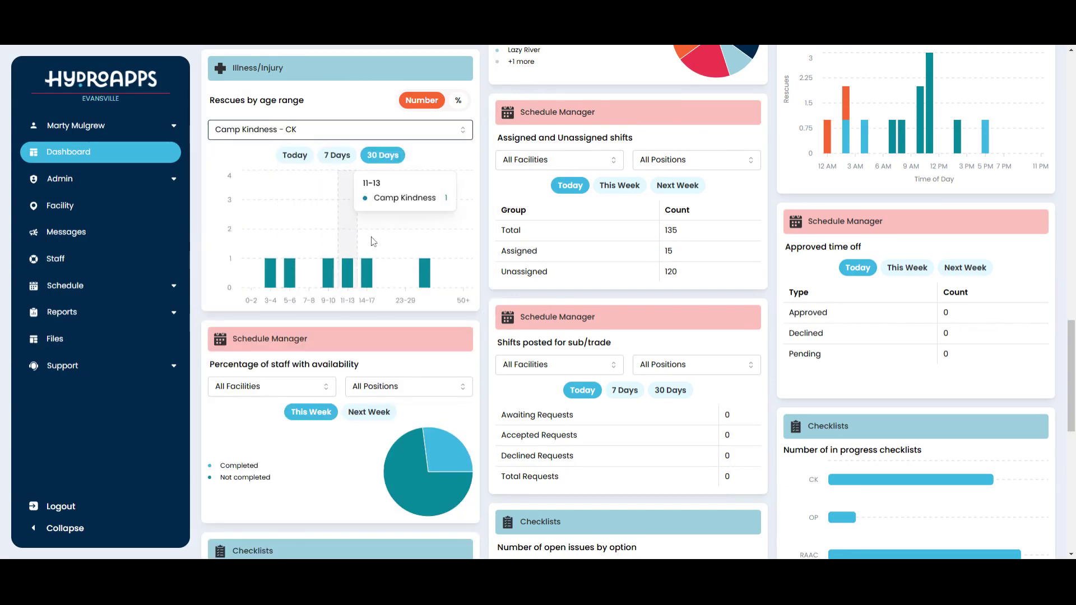
click(257, 137)
click(254, 160)
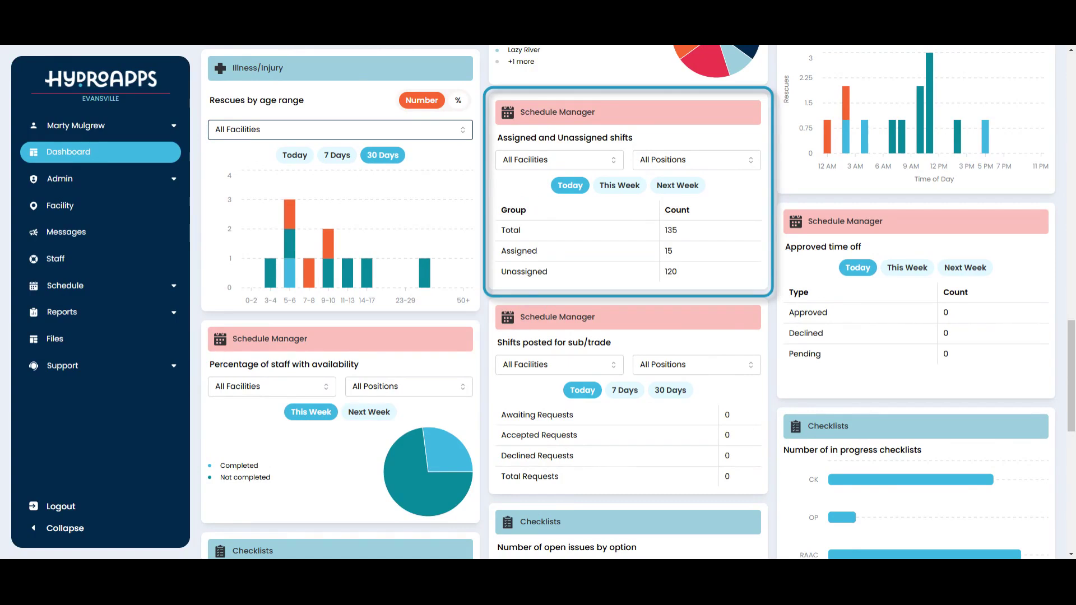
- View the Assigned and Unassigned shifts card for This Week and Next Week, then filter it to Camp Kindness - CK and CK - Greeter
click(621, 186)
click(678, 187)
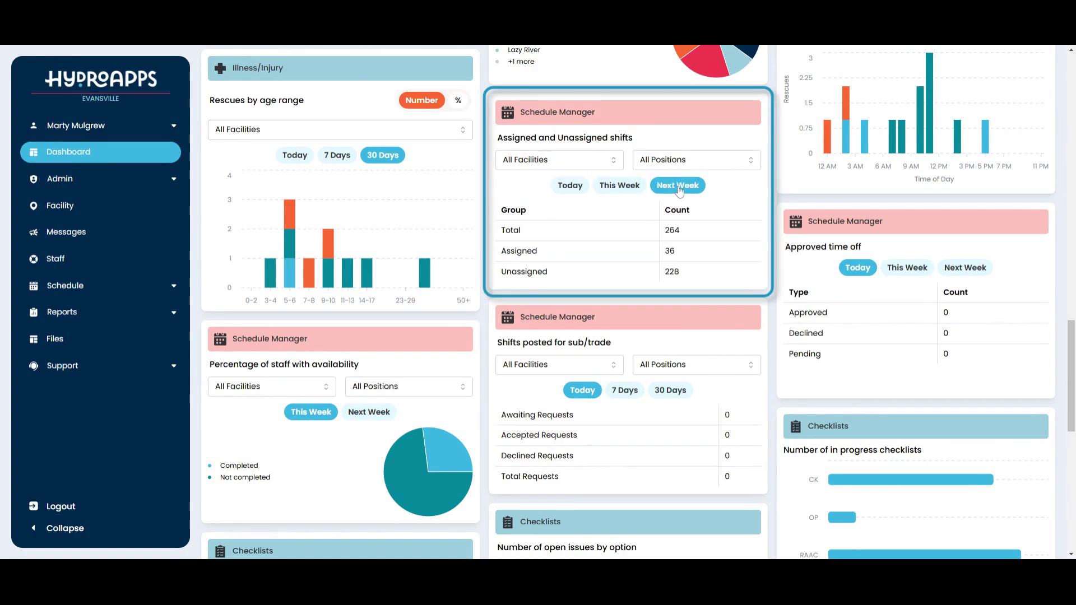
click(550, 162)
click(544, 205)
click(650, 163)
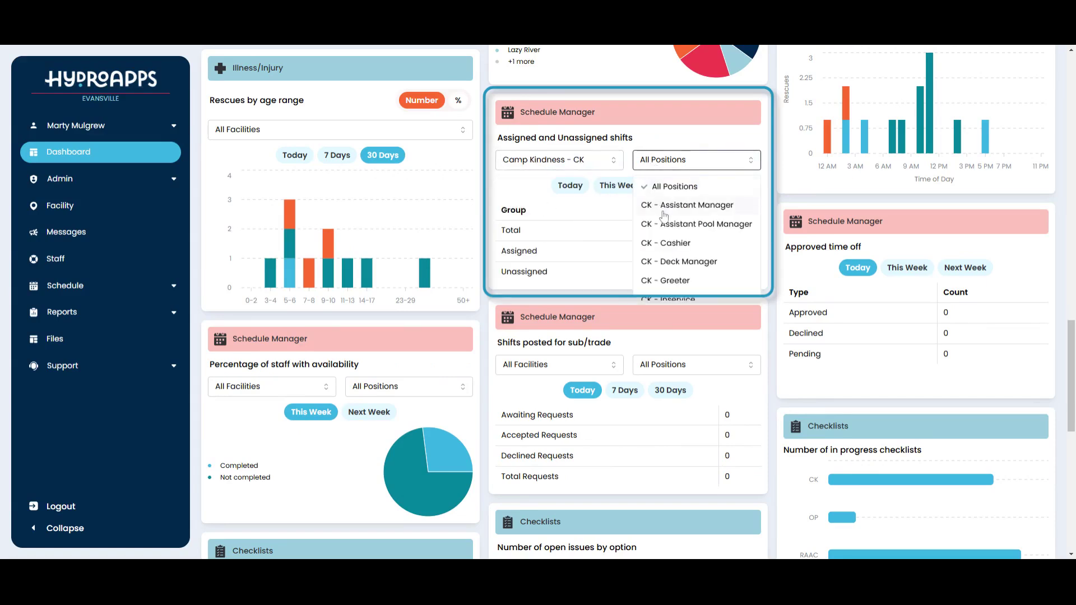
click(687, 280)
- Reset the Assigned and Unassigned shifts card to All Positions and All Facilities
click(679, 161)
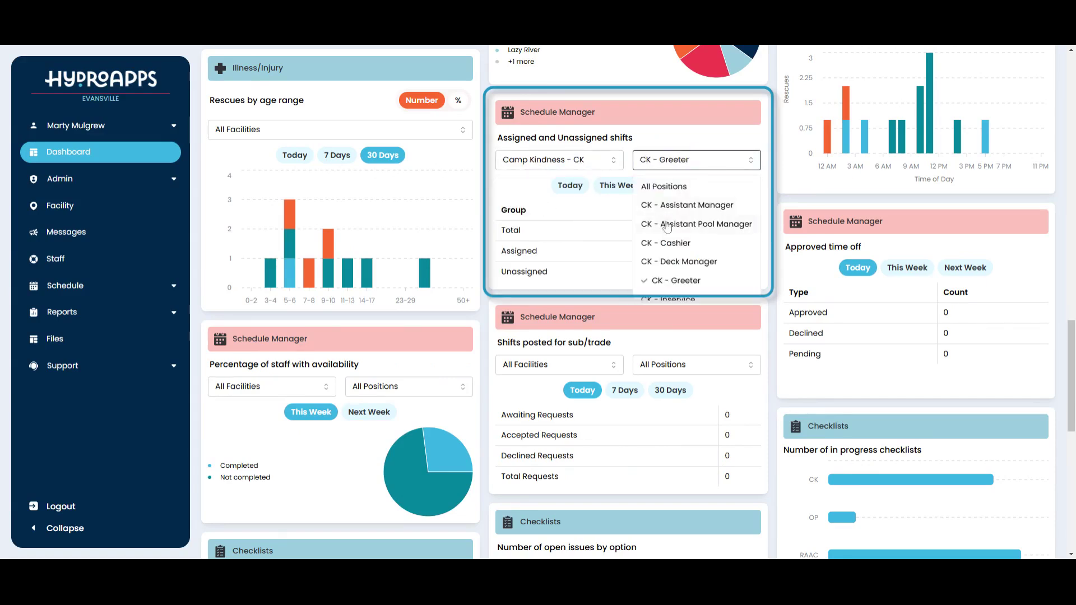
click(669, 183)
click(601, 161)
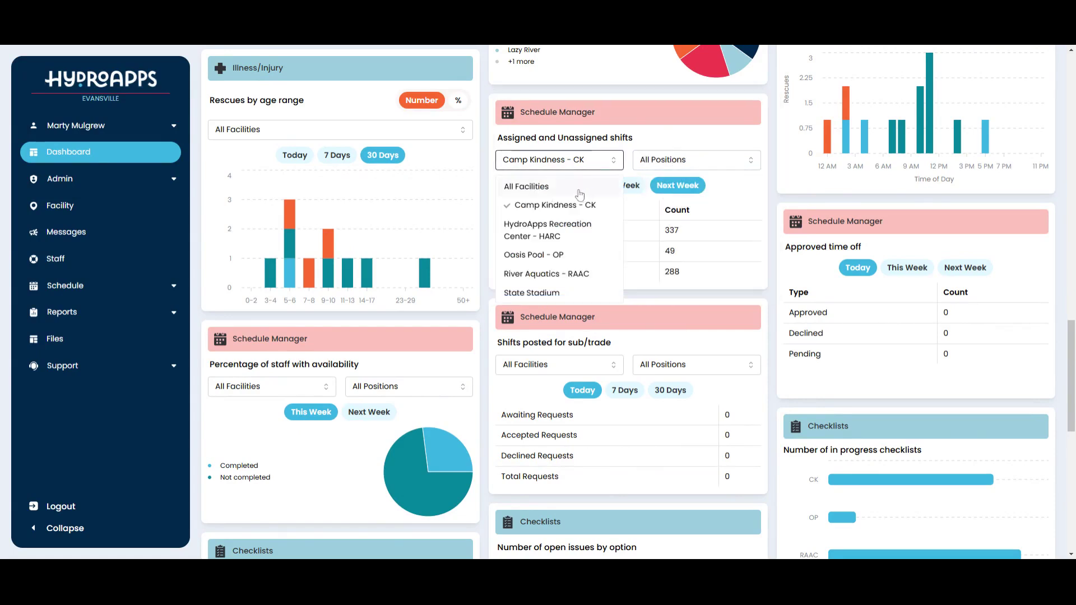
click(578, 190)
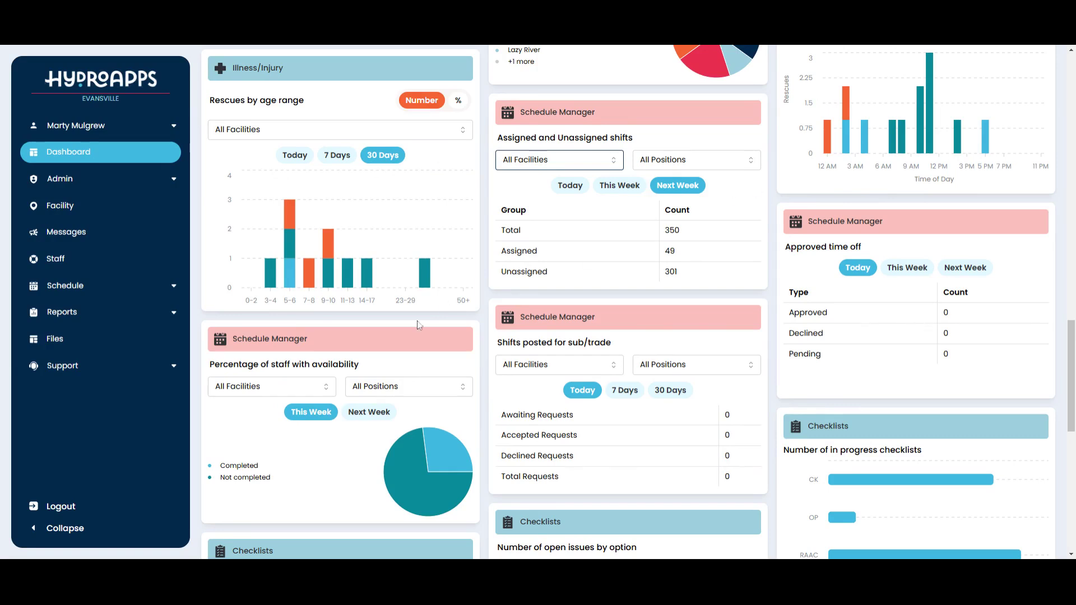
- Filter the Percentage of staff with availability card to Camp Kindness - CK and the CK - Deck Manager position
scroll(337, 330, down, 1)
scroll(338, 330, down, 2)
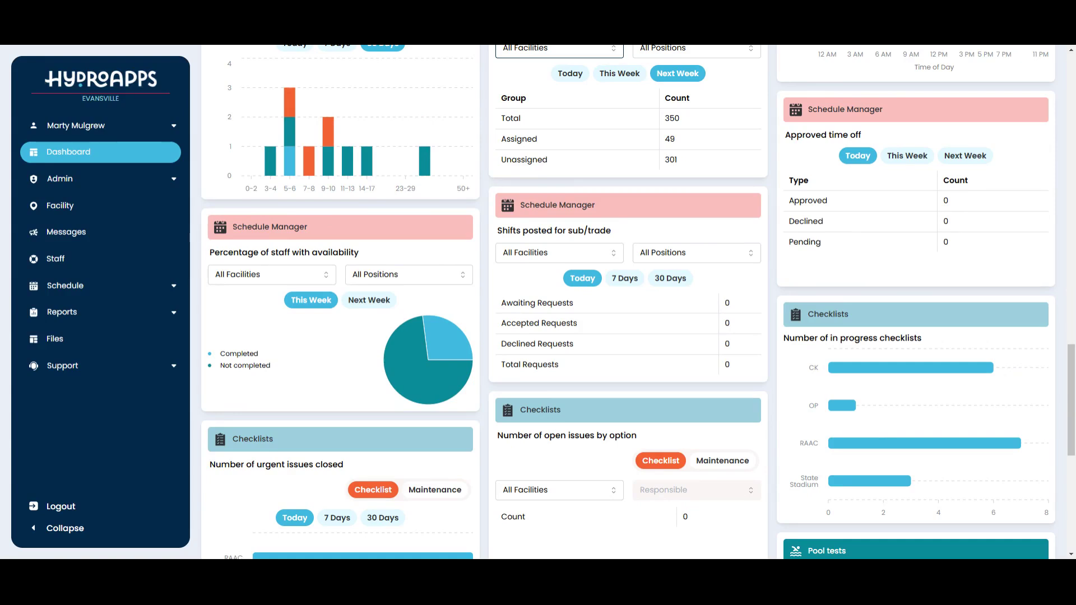
click(224, 274)
click(252, 318)
click(372, 276)
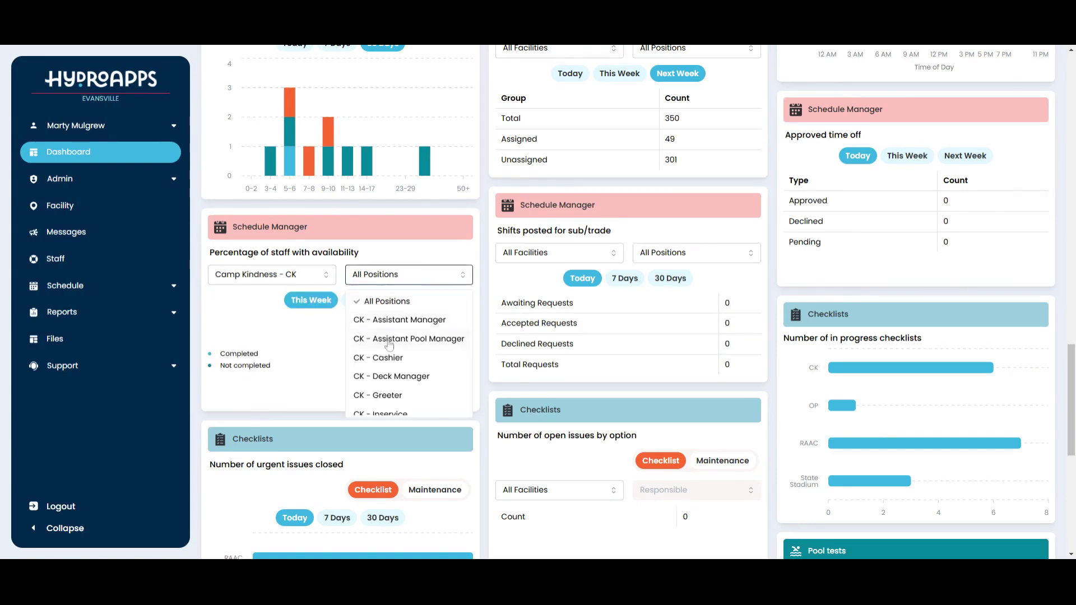
click(404, 384)
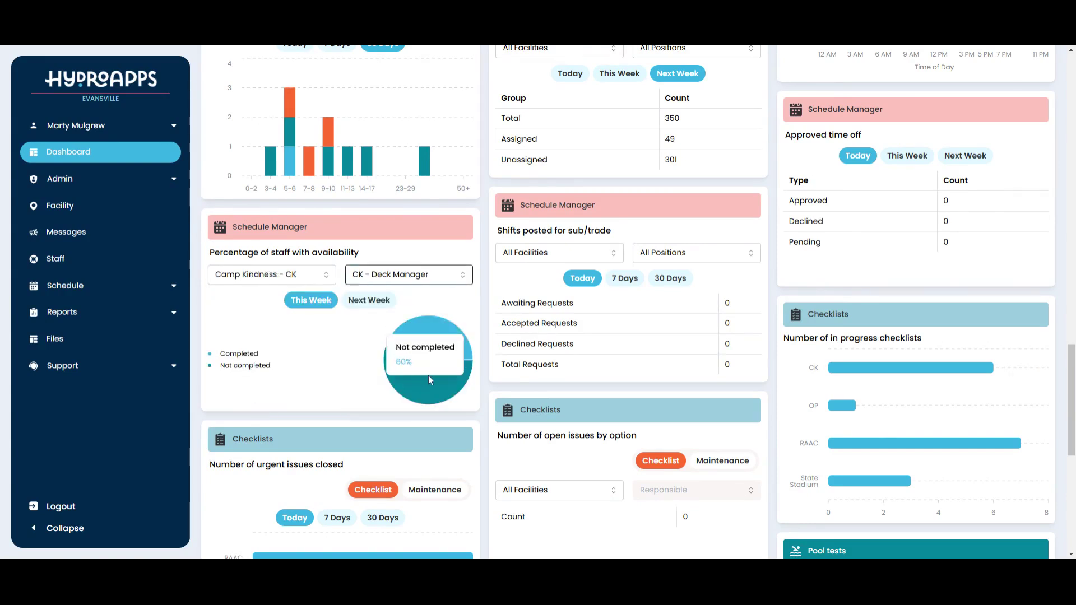
- Return the Percentage of staff with availability card to All Positions and All Facilities
click(379, 281)
click(379, 303)
click(296, 278)
click(289, 302)
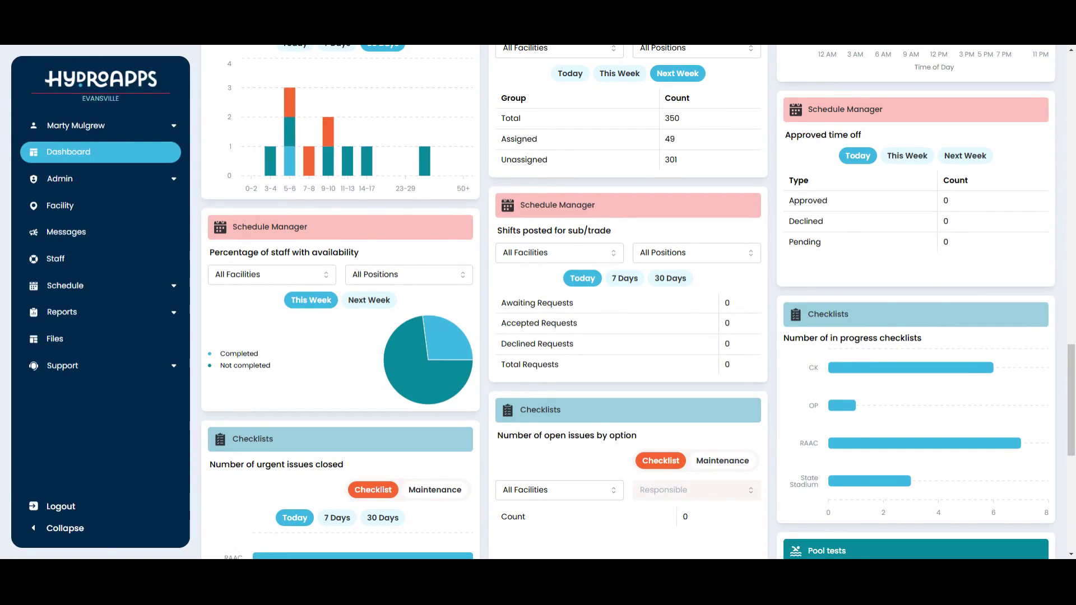
- Show the Shifts posted for sub/trade card for 30 Days, filtered to Camp Kindness - CK and CK - Assistant Pool Manager
click(664, 276)
click(595, 256)
click(585, 295)
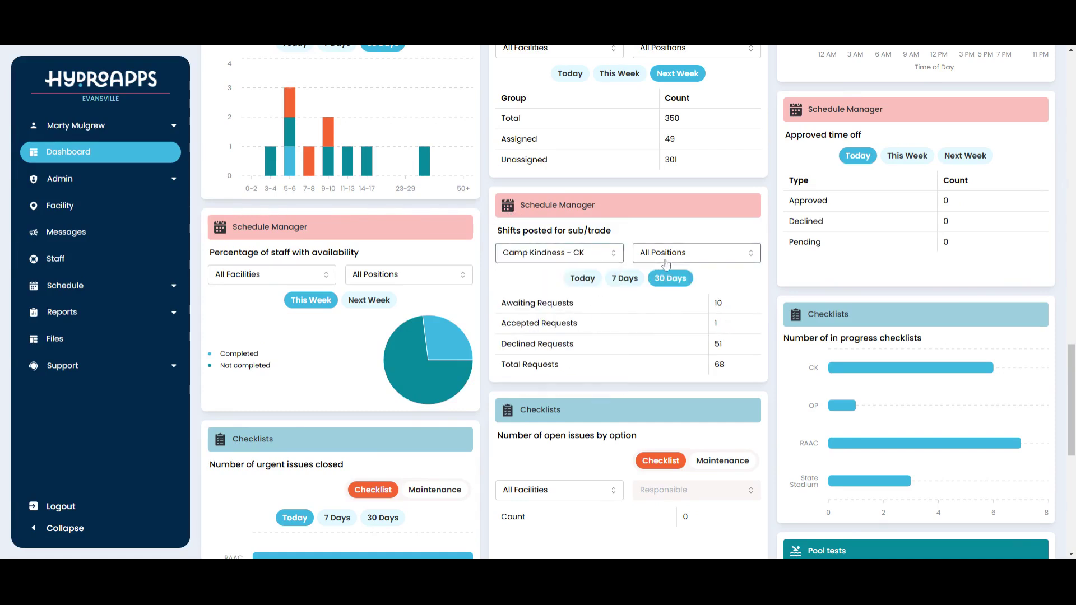
click(662, 262)
click(690, 319)
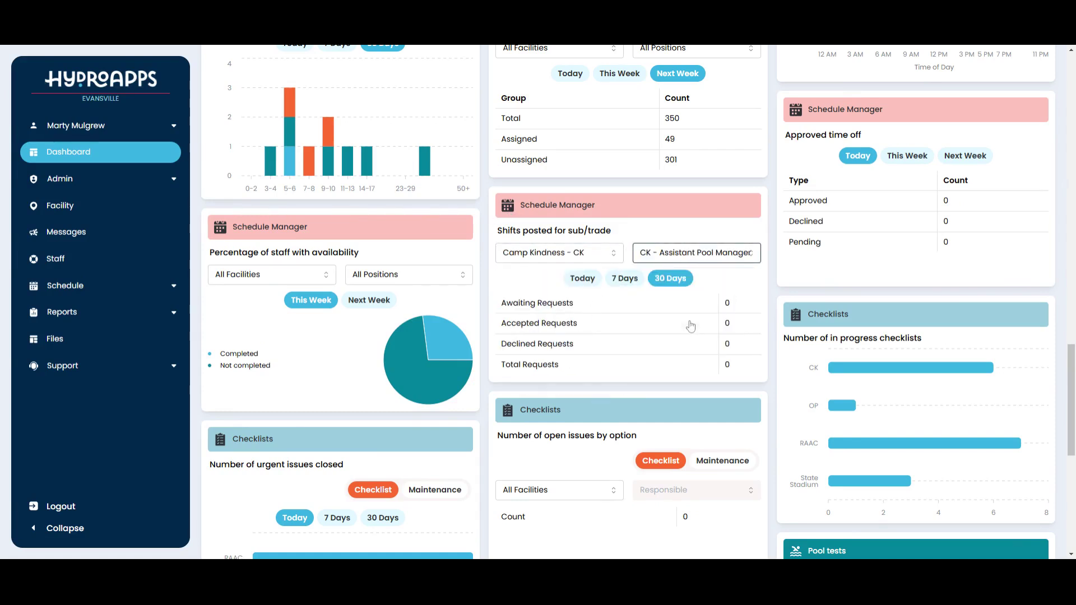
- Clear the position and facility filters on the Shifts posted for sub/trade card back to All Positions and All Facilities
click(709, 256)
click(664, 279)
click(611, 259)
click(593, 280)
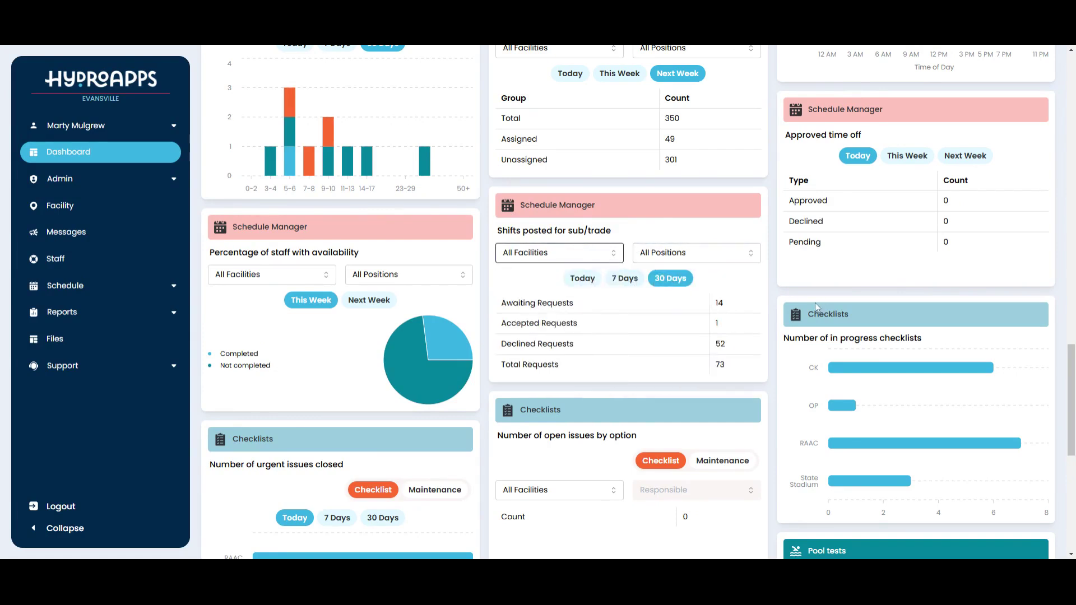
- Check the Maintenance view of the Number of urgent issues closed card, then show its Checklist view for 30 Days
scroll(809, 300, down, 3)
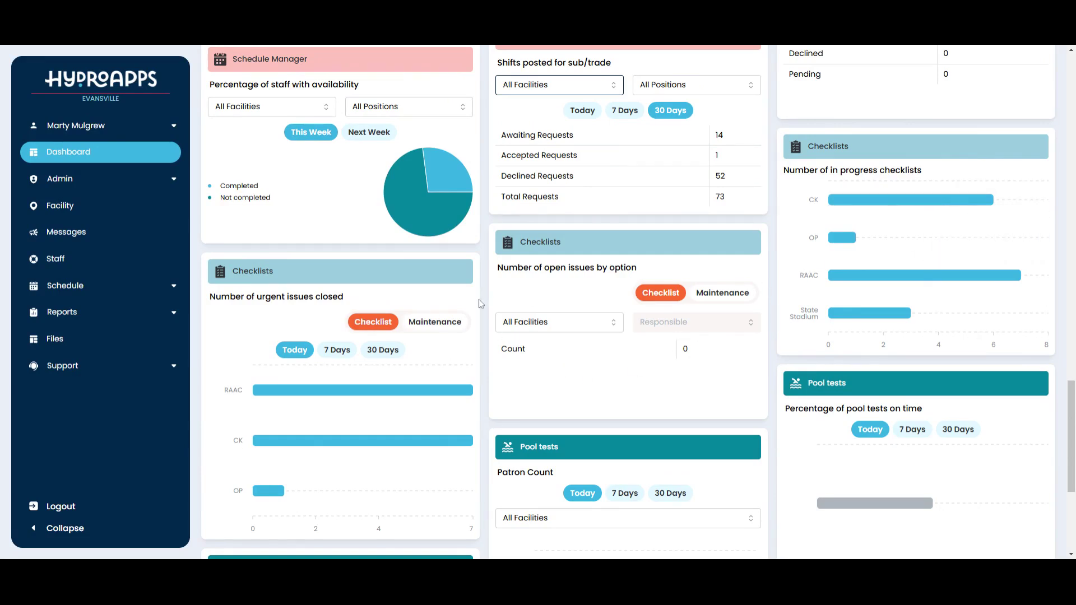
scroll(346, 318, down, 2)
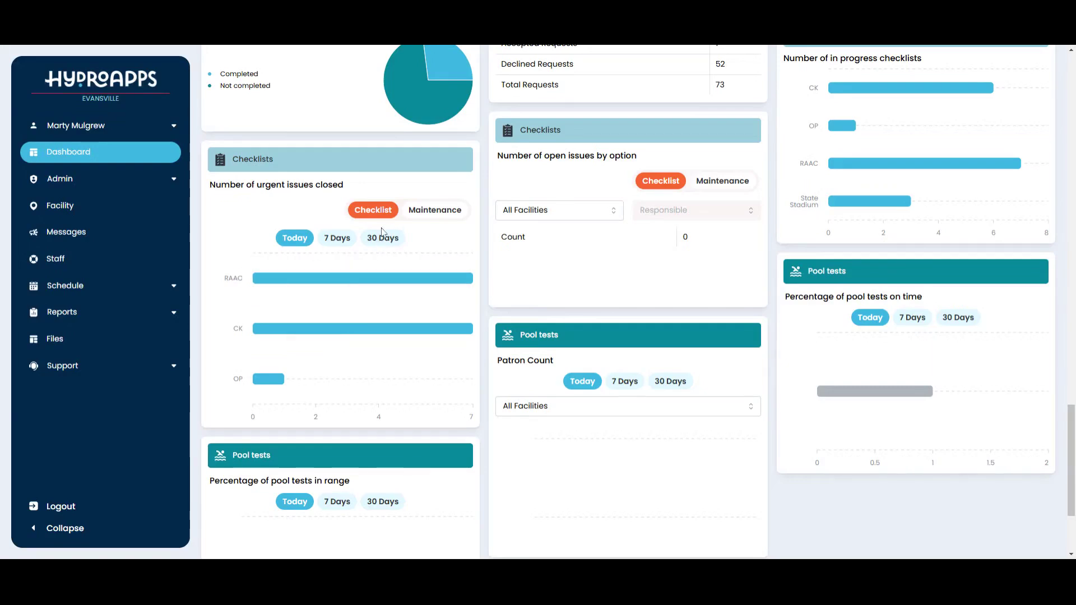
click(407, 217)
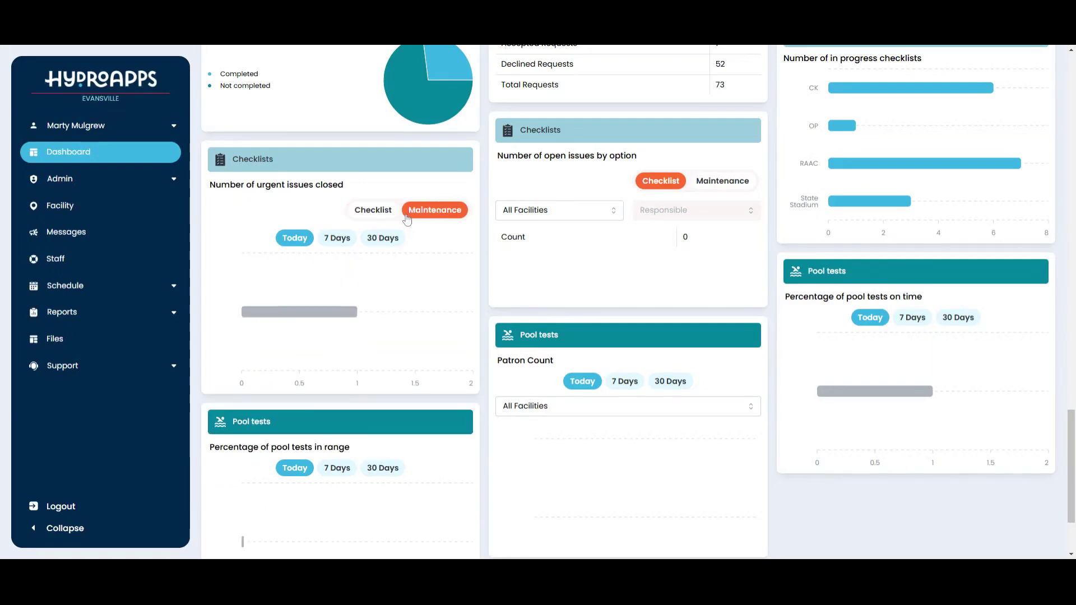
click(376, 214)
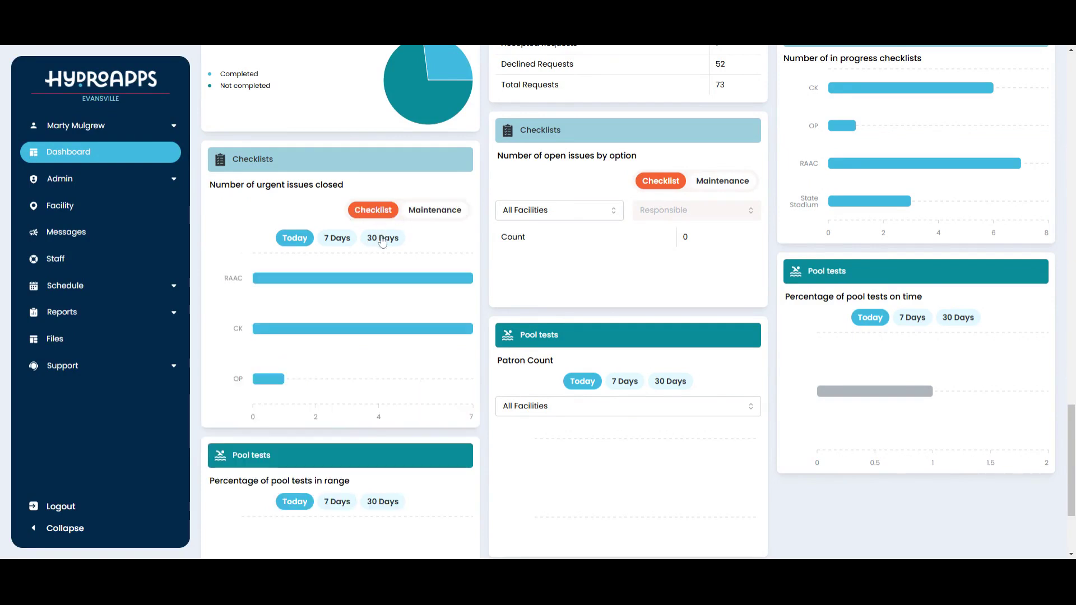
click(383, 240)
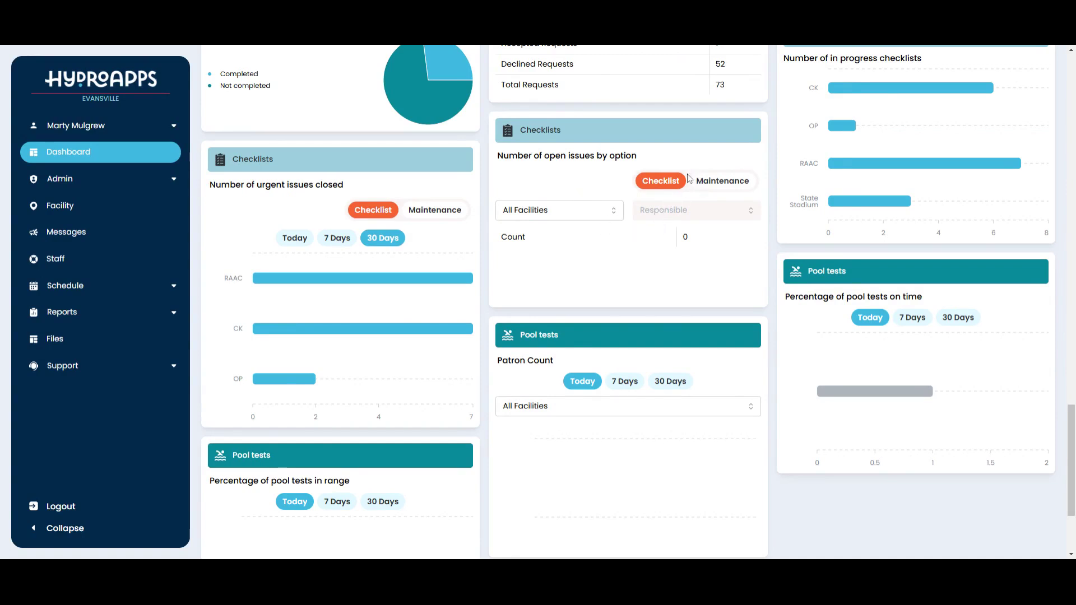
- Check Maintenance on the Number of open issues by option card, then filter its Checklist view to Camp Kindness - CK and one responsible person
click(719, 185)
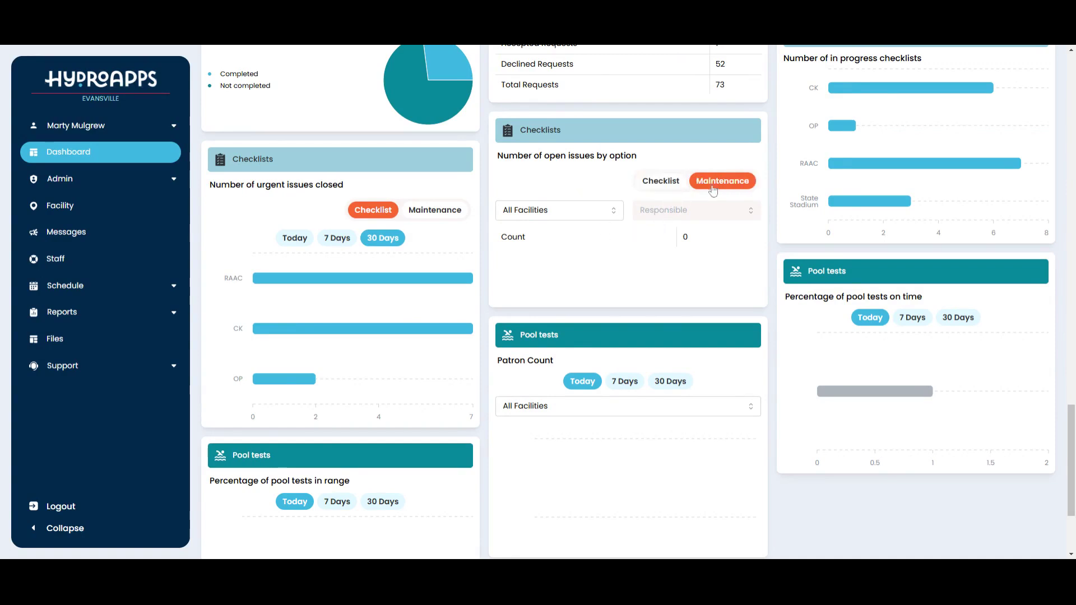
click(667, 185)
click(611, 213)
click(575, 251)
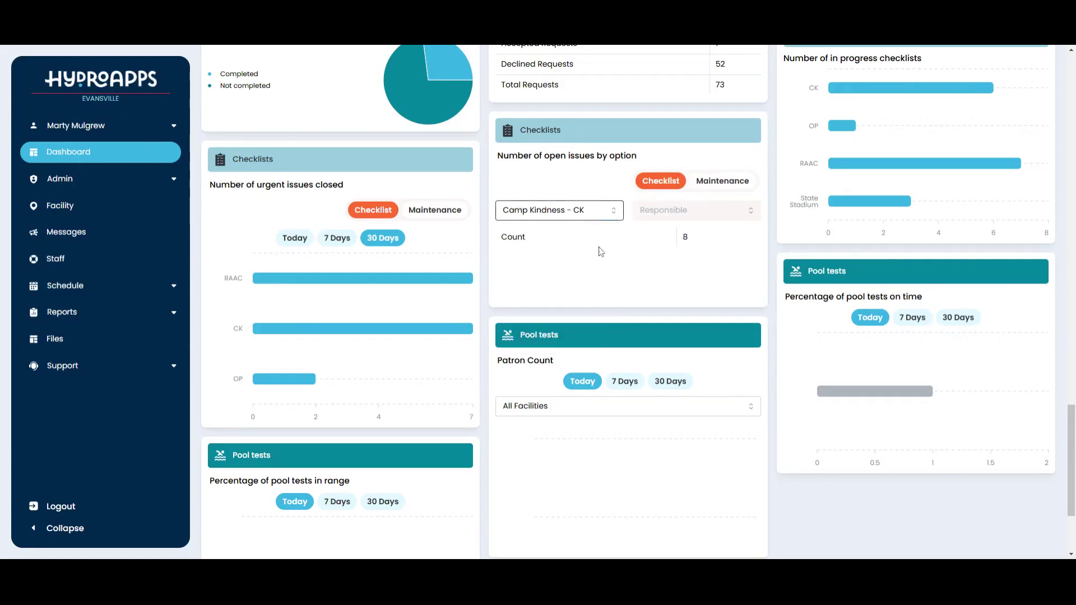
click(670, 213)
click(684, 270)
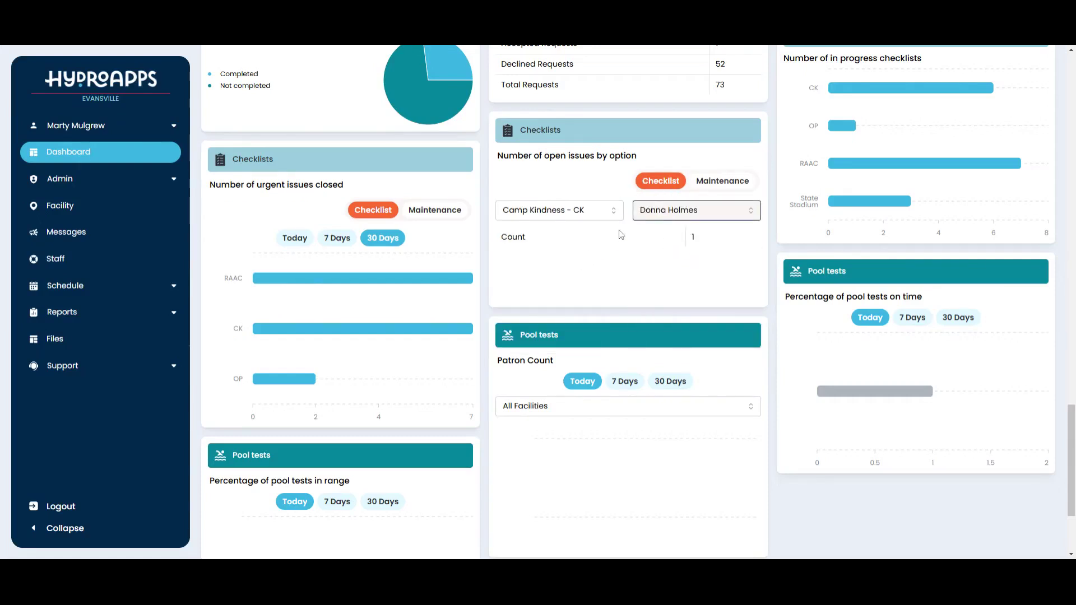
- Reset the Number of open issues by option card to all responsible persons and All Facilities
click(673, 217)
click(672, 235)
click(589, 212)
click(583, 238)
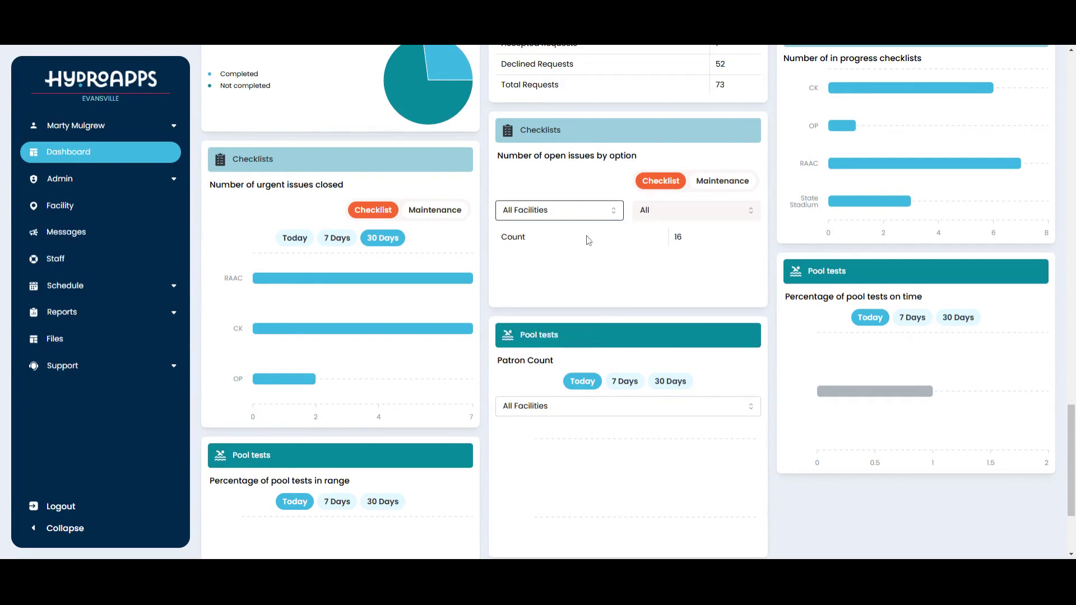
- Compare the 30 Days, 7 Days and Today ranges on the Percentage of pool tests on time card, ending on 30 Days
scroll(725, 268, down, 2)
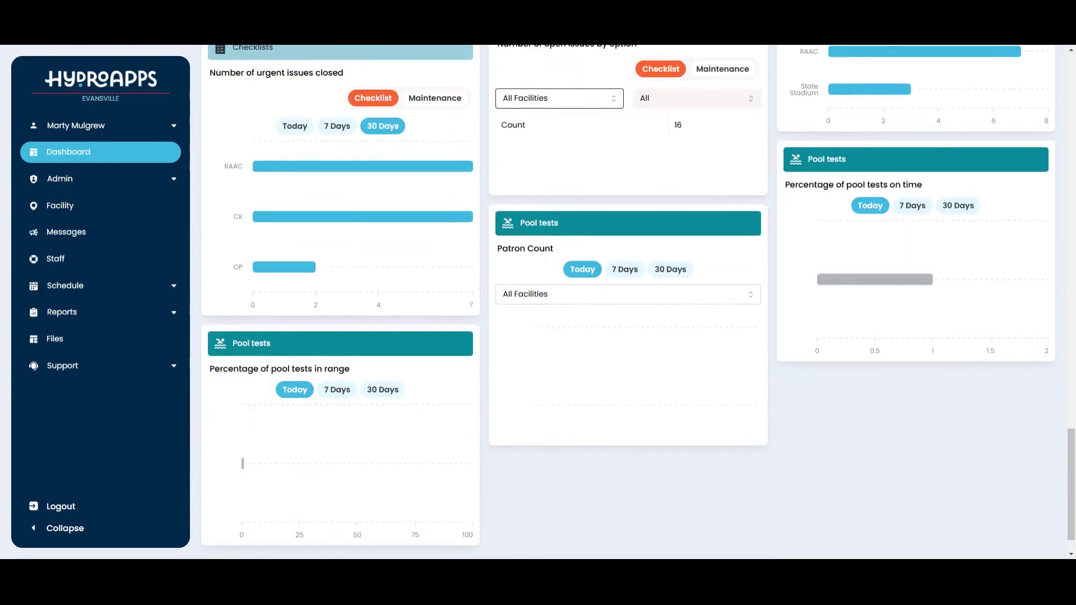
click(959, 208)
mouse_move(937, 234)
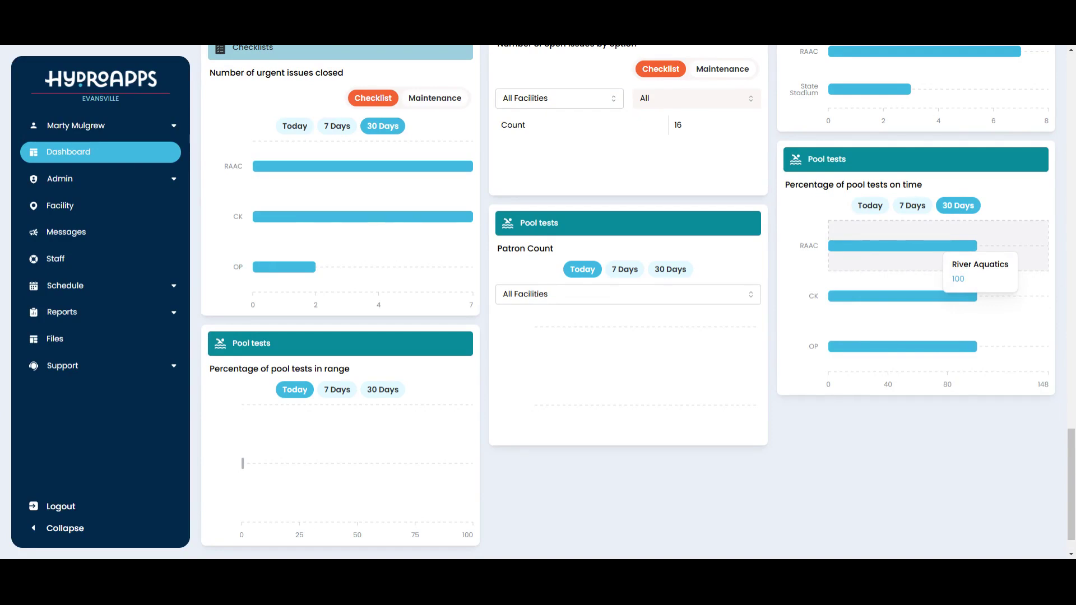
click(912, 205)
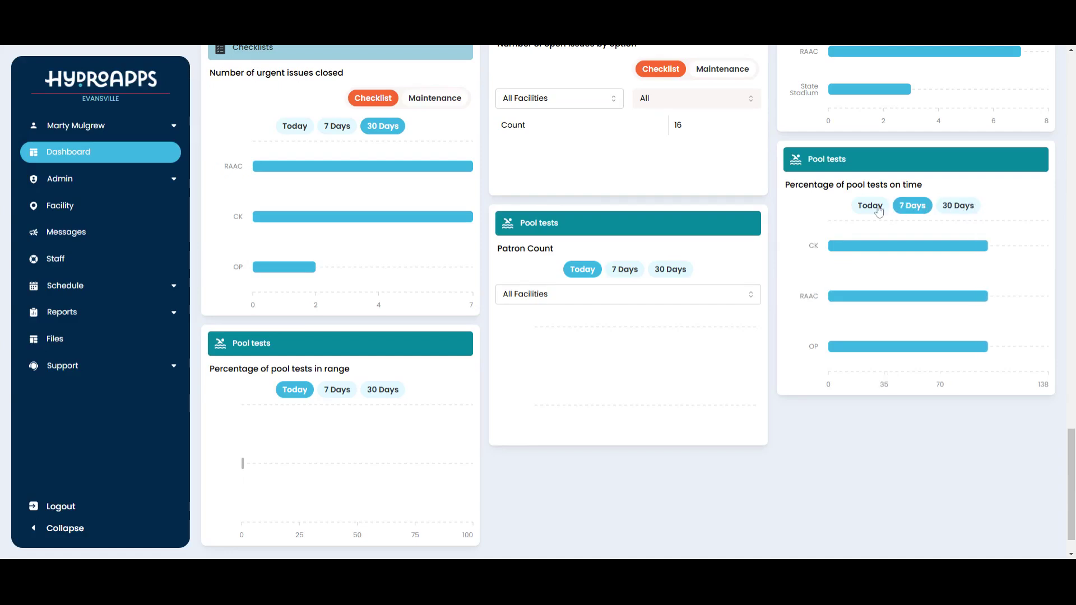
click(870, 206)
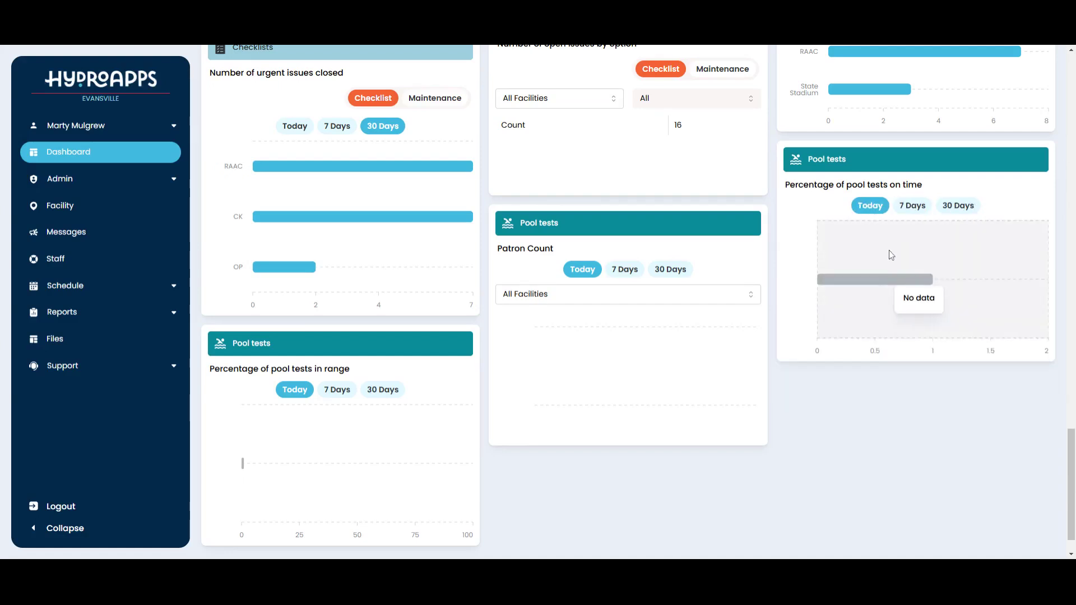
click(950, 207)
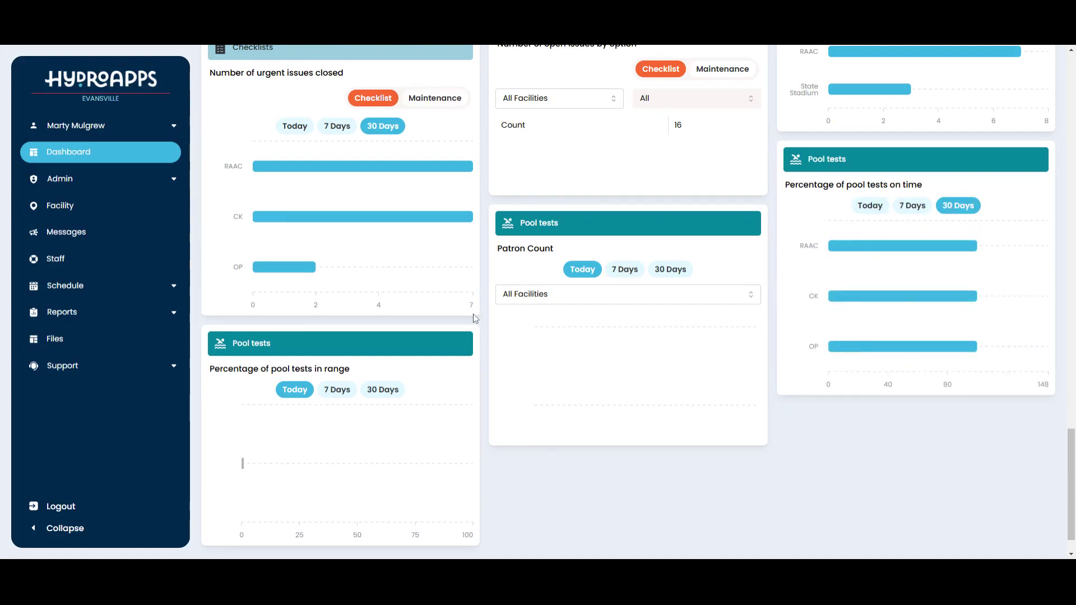
- Show the Percentage of pool tests in range card for 30 Days and inspect its facility bars
scroll(390, 330, down, 1)
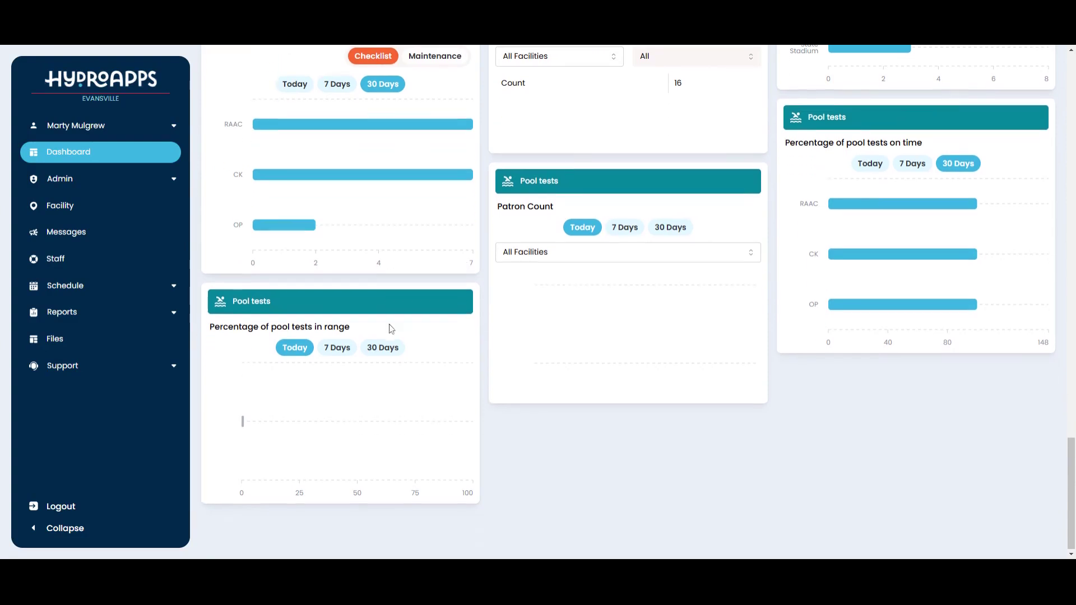
click(383, 347)
mouse_move(371, 377)
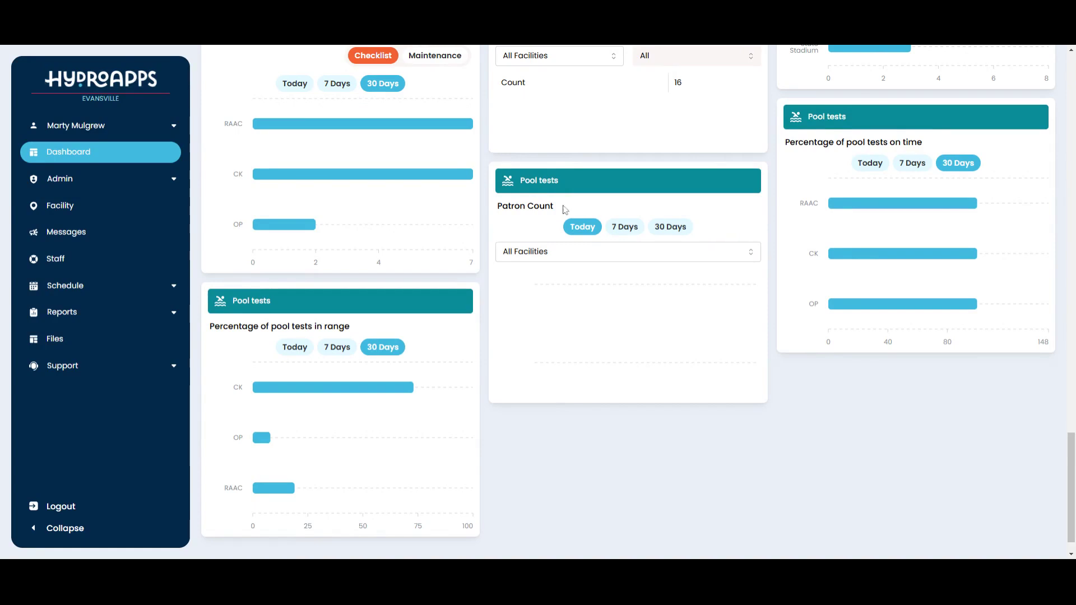
- Show the Patron Count card for 30 Days, filter it to Camp Kindness - CK and inspect the 05:30 AM data point
click(671, 228)
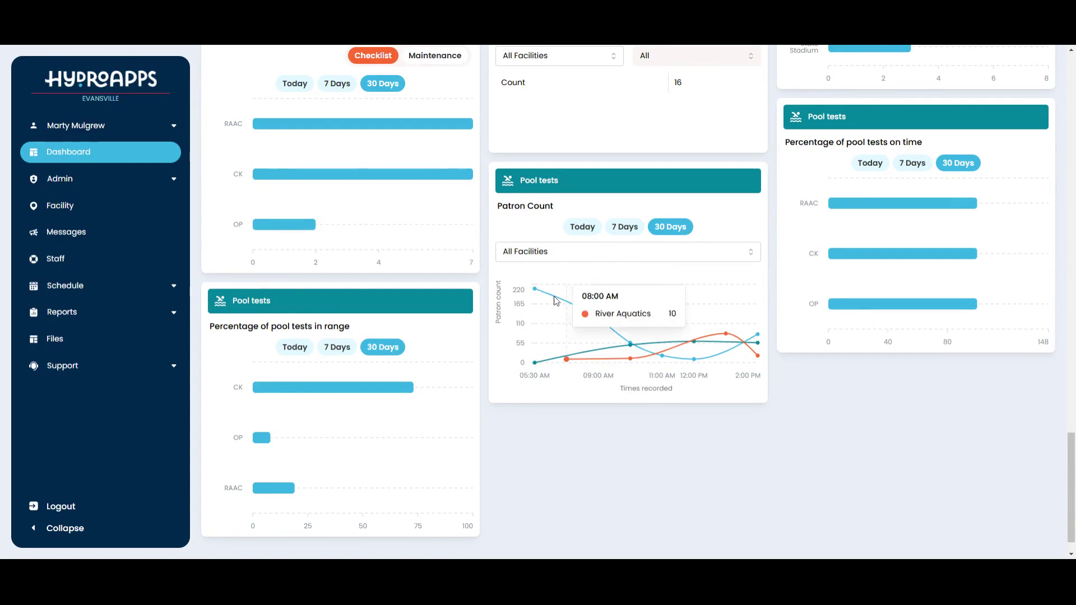
mouse_move(541, 296)
click(563, 255)
click(554, 259)
click(555, 259)
click(558, 298)
mouse_move(538, 295)
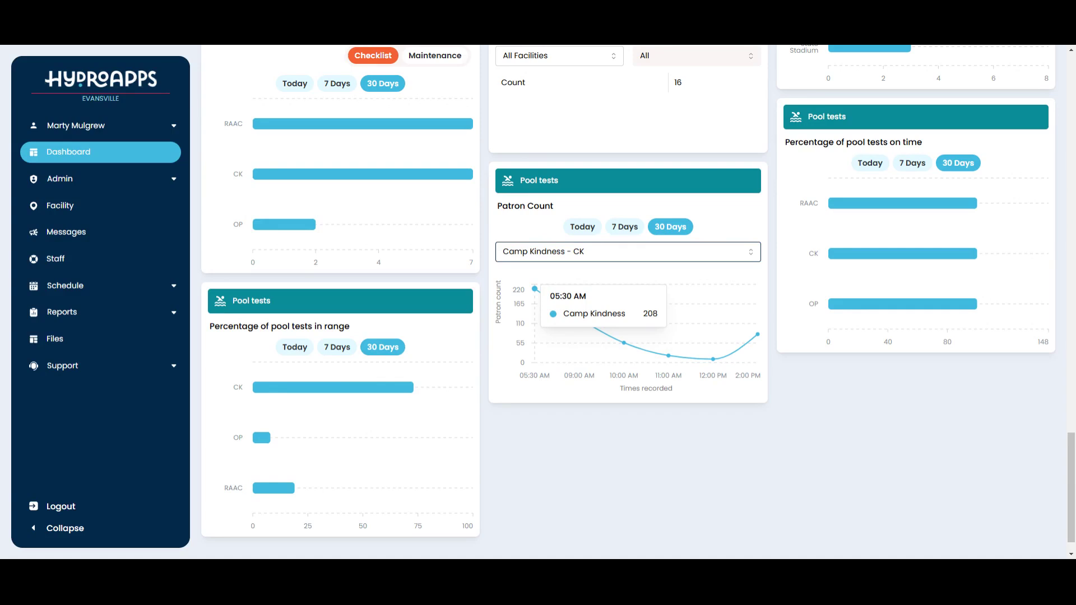
scroll(639, 297, down, 1)
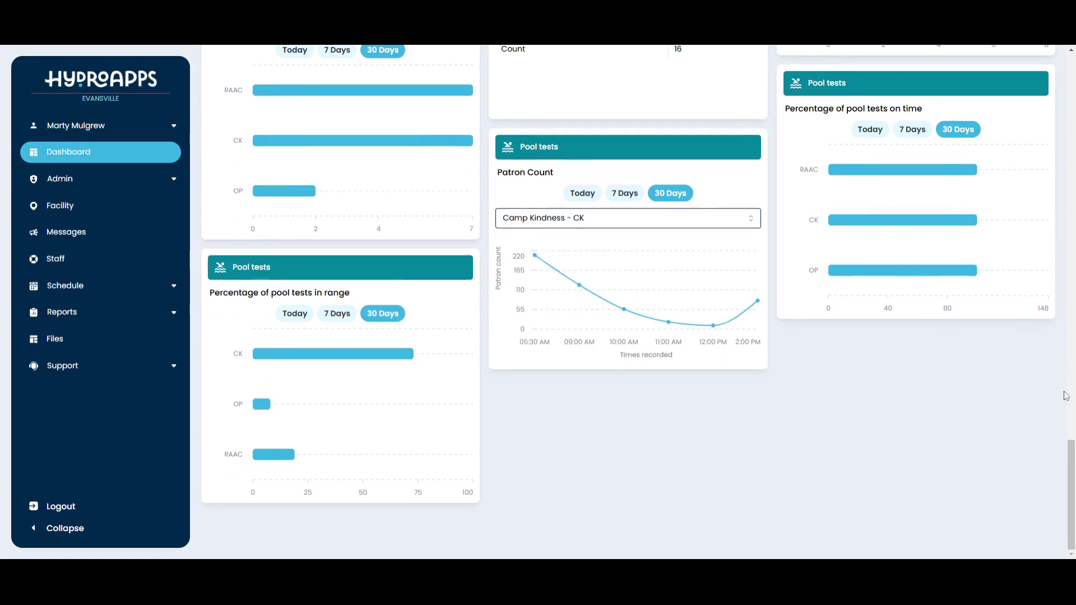